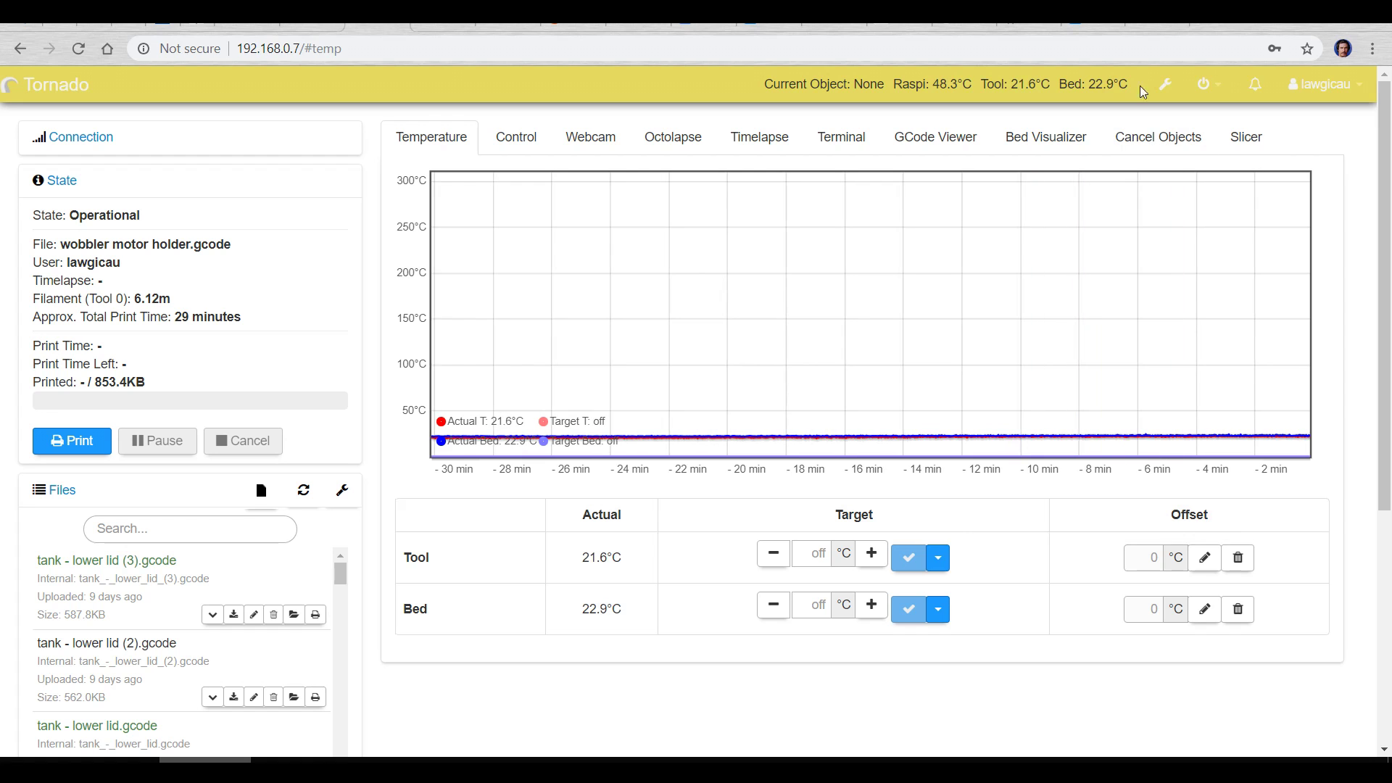
Review the installed plugins in Settings and browse the plugin repository for more
{"action": "left_click", "coordinate": [1170, 81]}
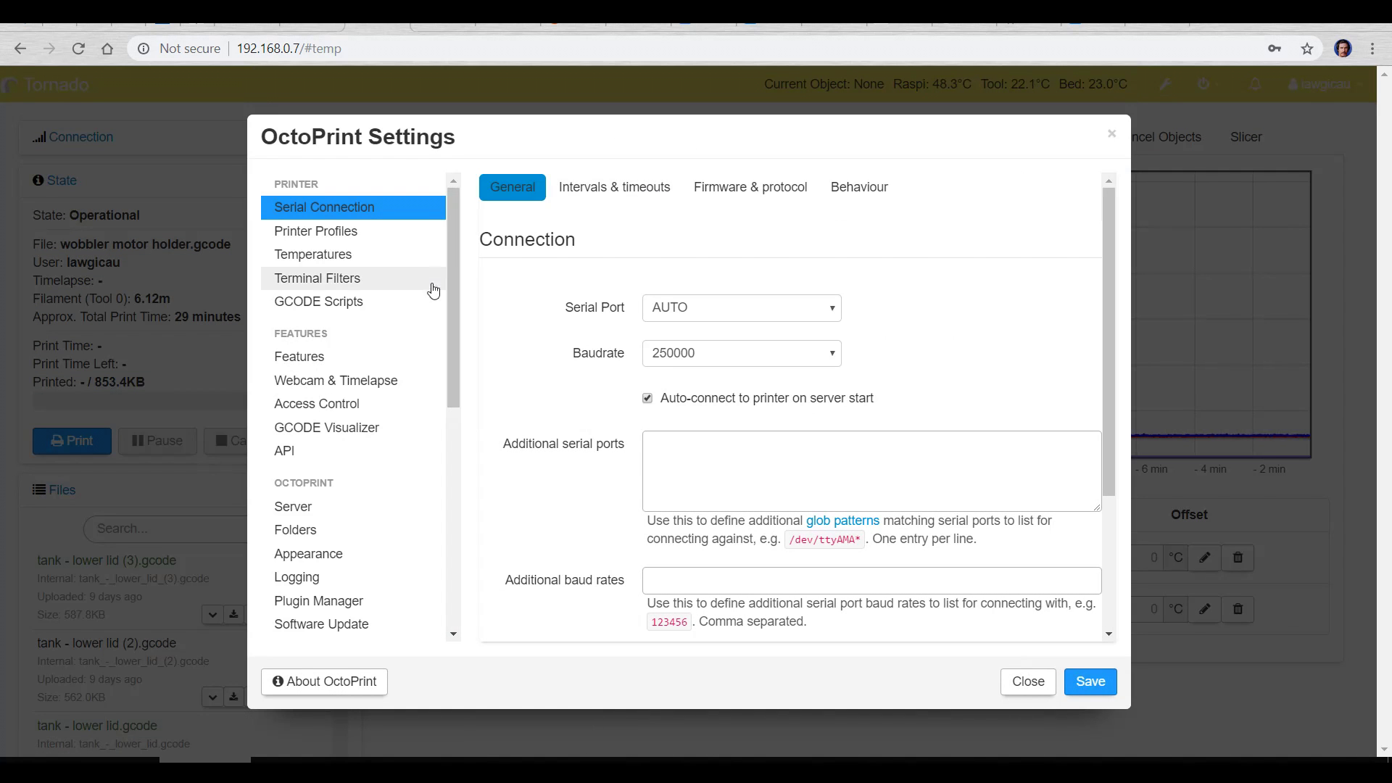
{"action": "scroll", "coordinate": [426, 348], "scroll_direction": "down", "scroll_amount": 1}
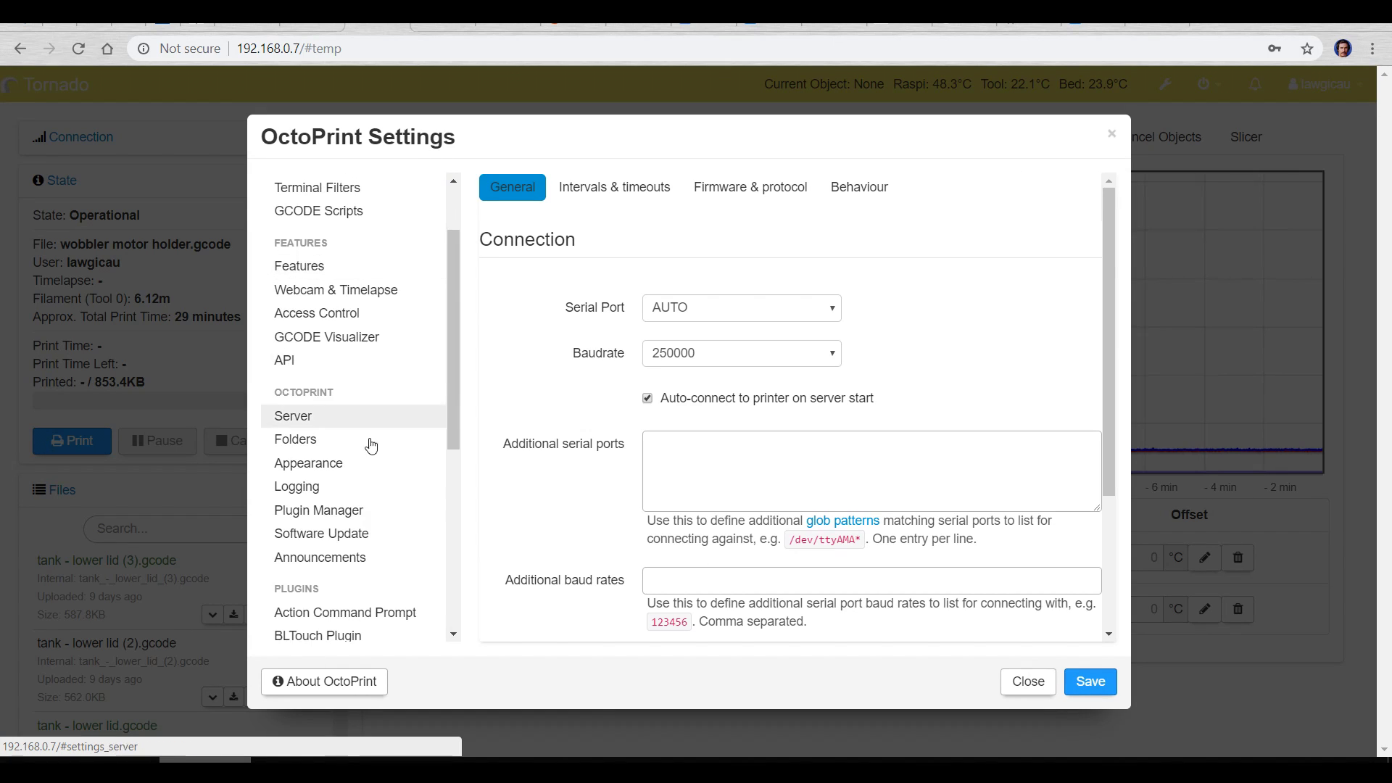
{"action": "left_click", "coordinate": [332, 516]}
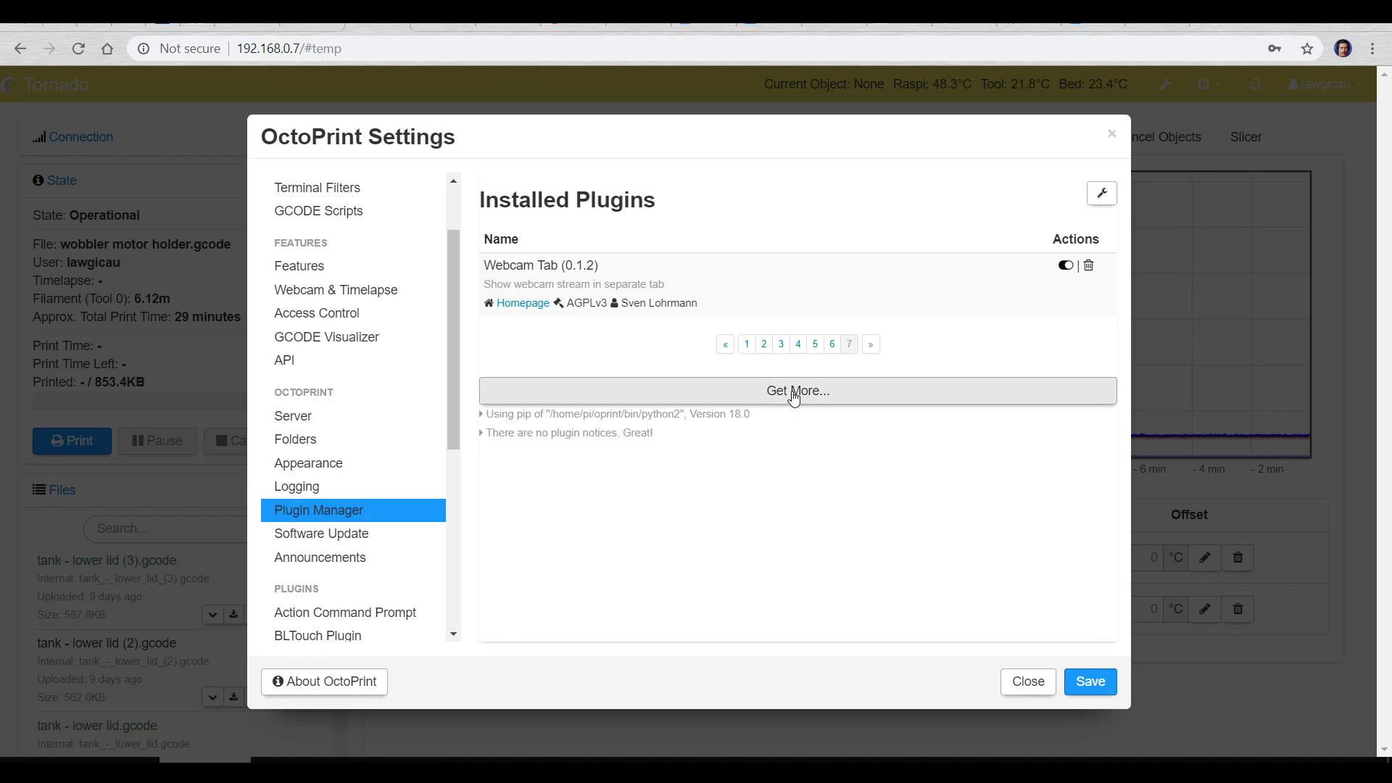
{"action": "left_click", "coordinate": [818, 394]}
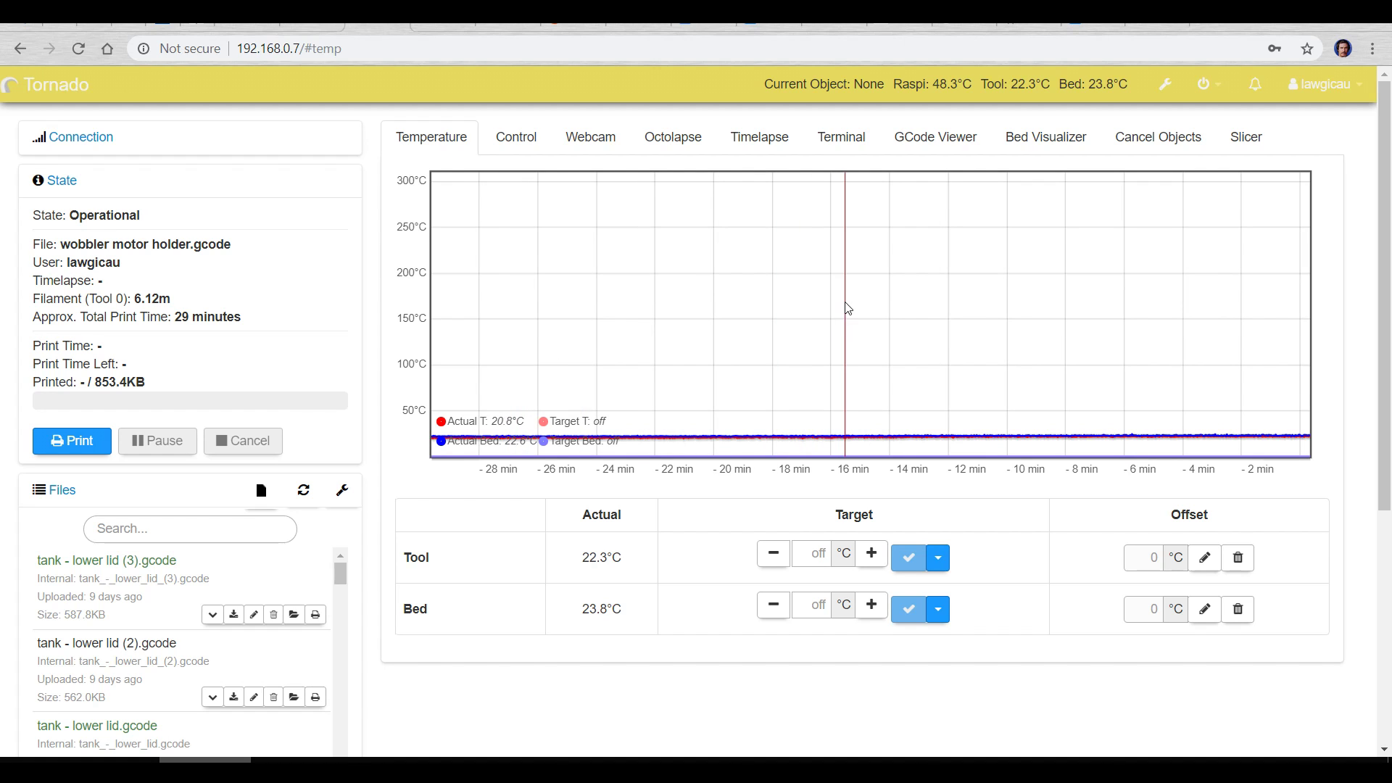
Scroll through the Terminal log and toggle Autoscroll off and back on
{"action": "left_click", "coordinate": [841, 137]}
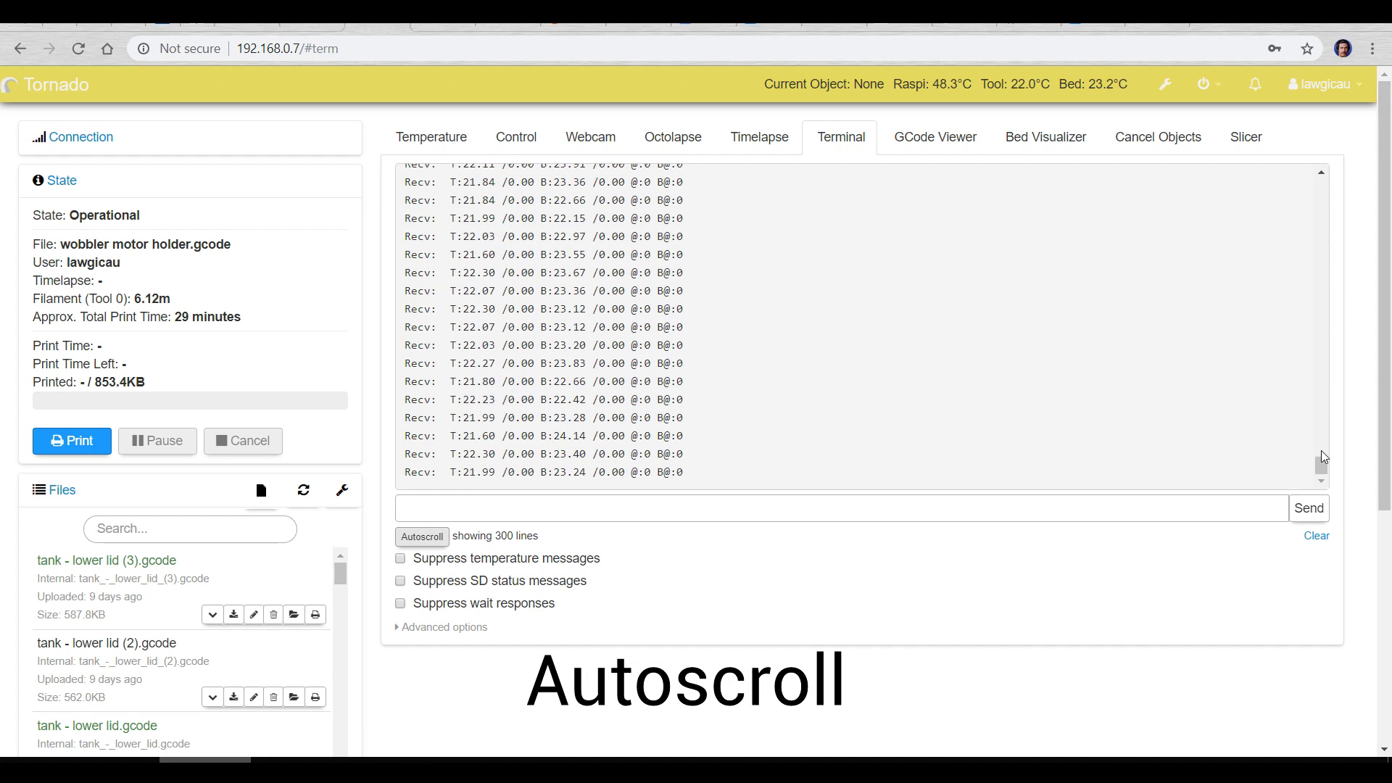
{"action": "left_click_drag", "start_coordinate": [1322, 466], "coordinate": [1321, 250]}
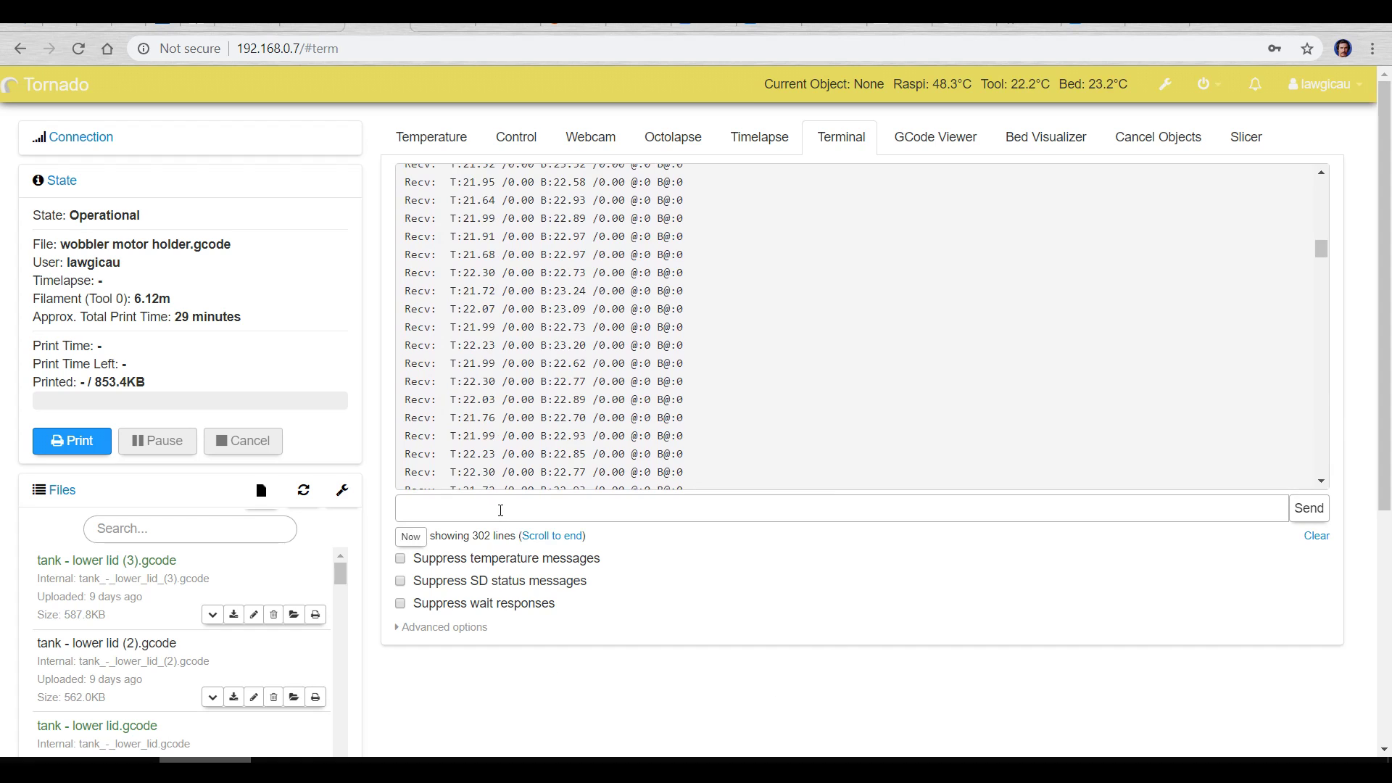
{"action": "left_click", "coordinate": [415, 539]}
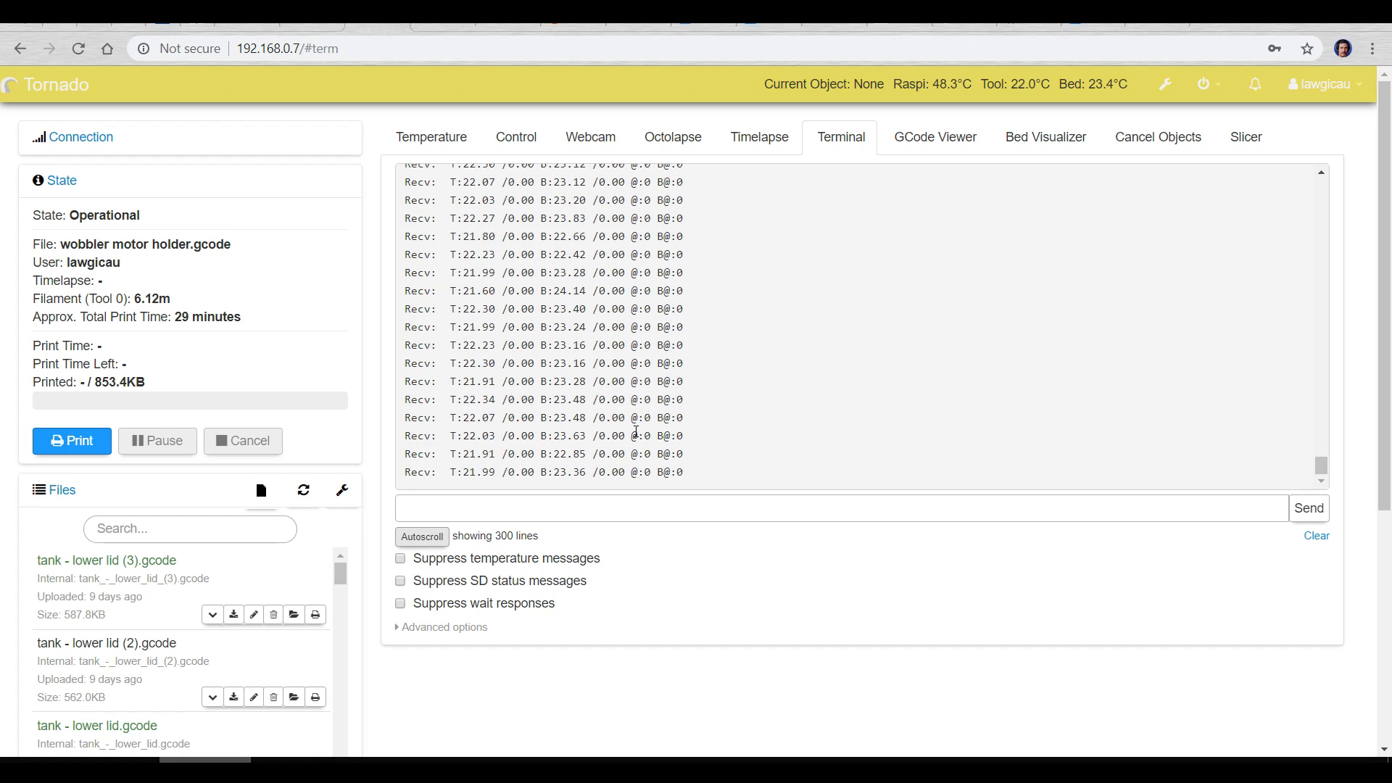
{"action": "left_click", "coordinate": [435, 543]}
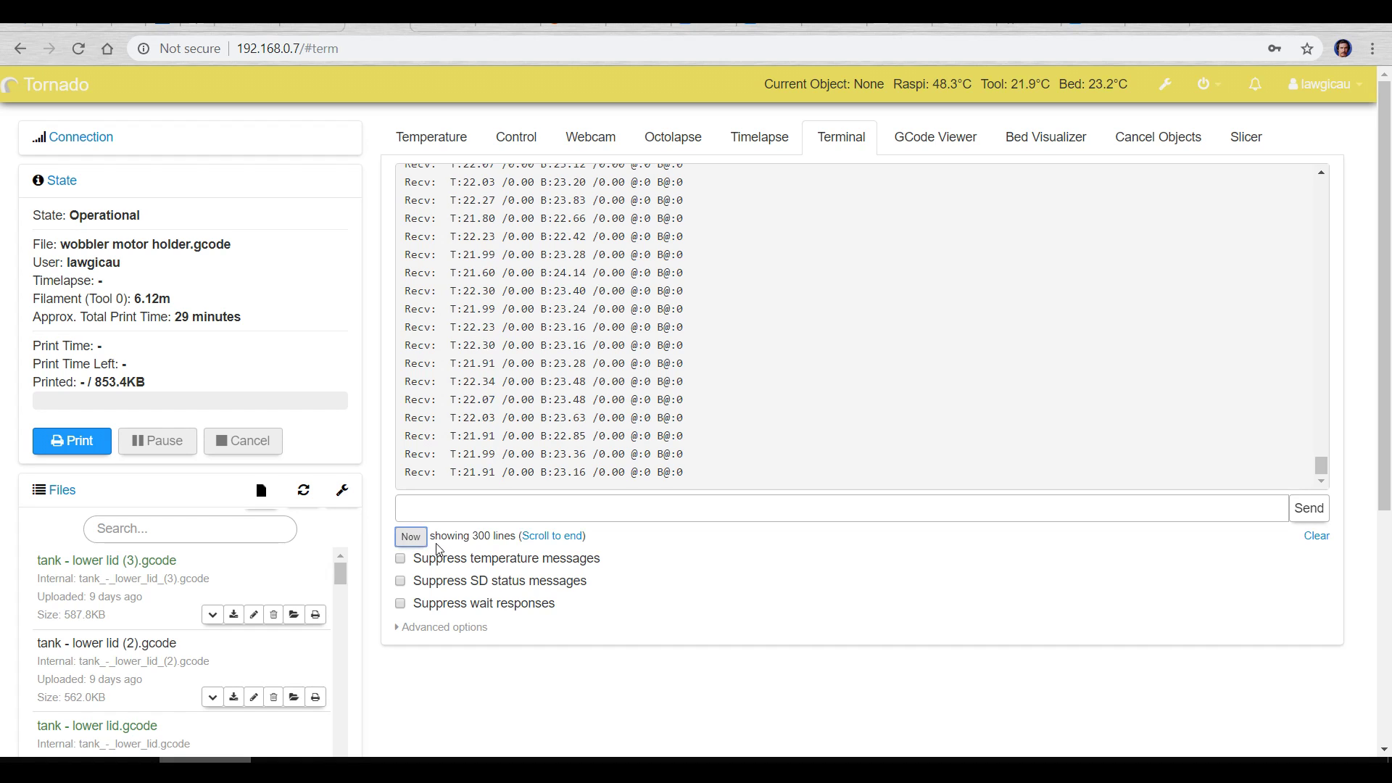
{"action": "left_click", "coordinate": [410, 542]}
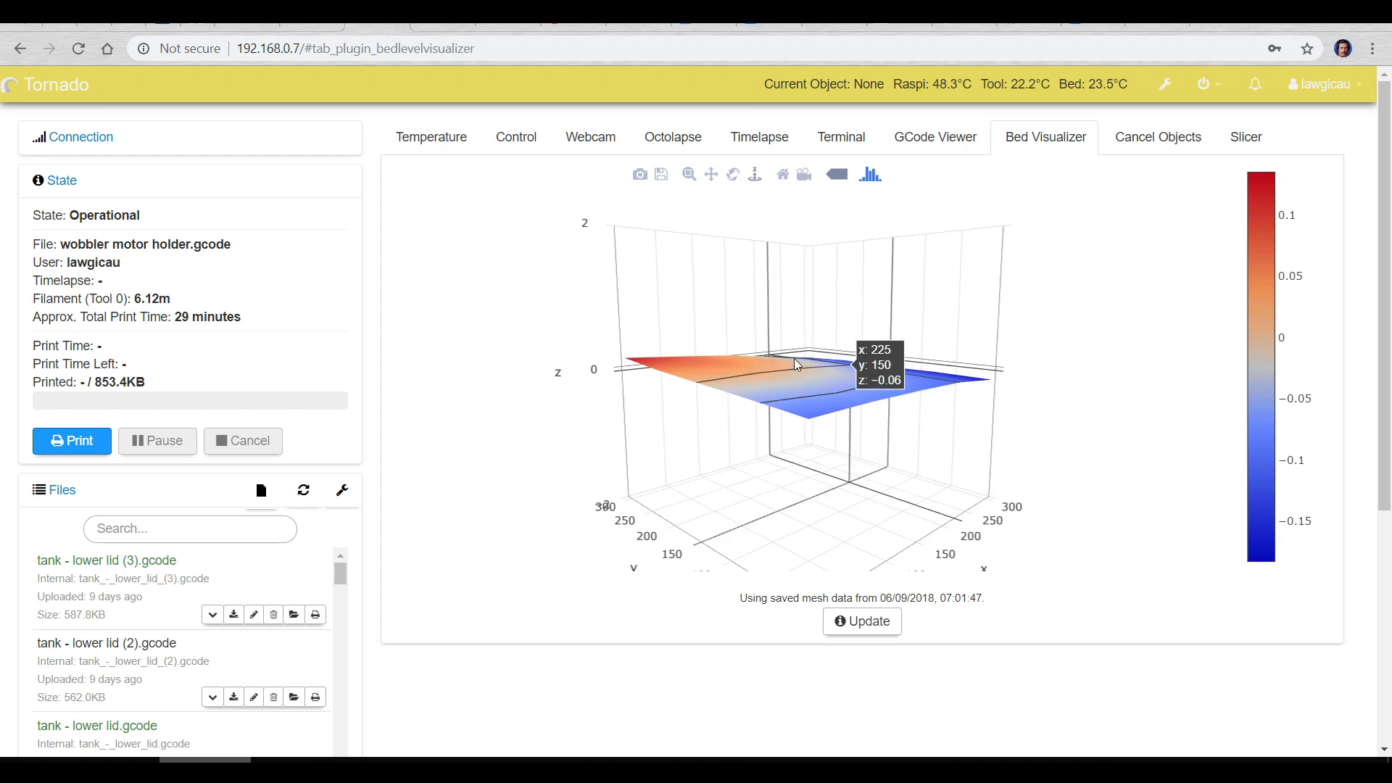
Re-probe the bed with Update, orbit the new 3D mesh plot, then open Settings
{"action": "left_click_drag", "start_coordinate": [1046, 367], "coordinate": [906, 522]}
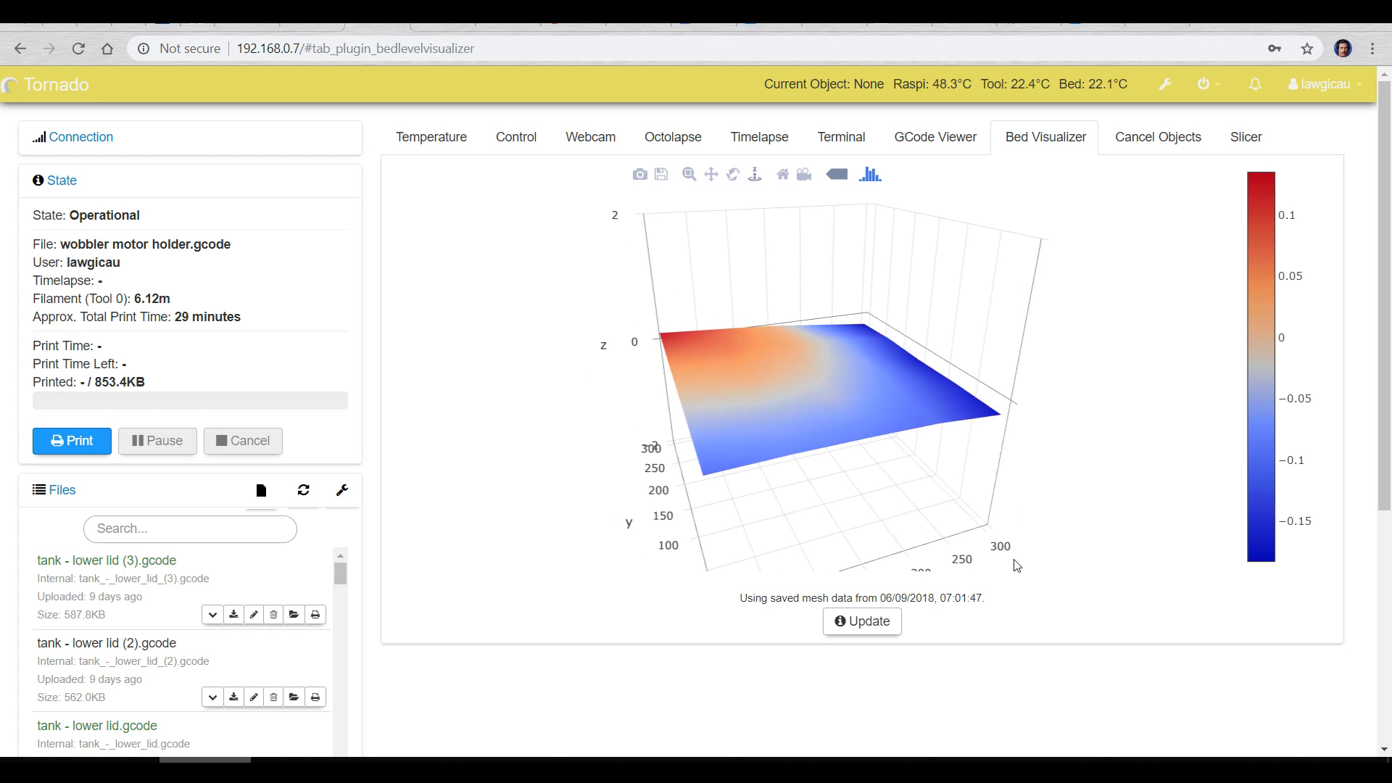
{"action": "left_click", "coordinate": [862, 622]}
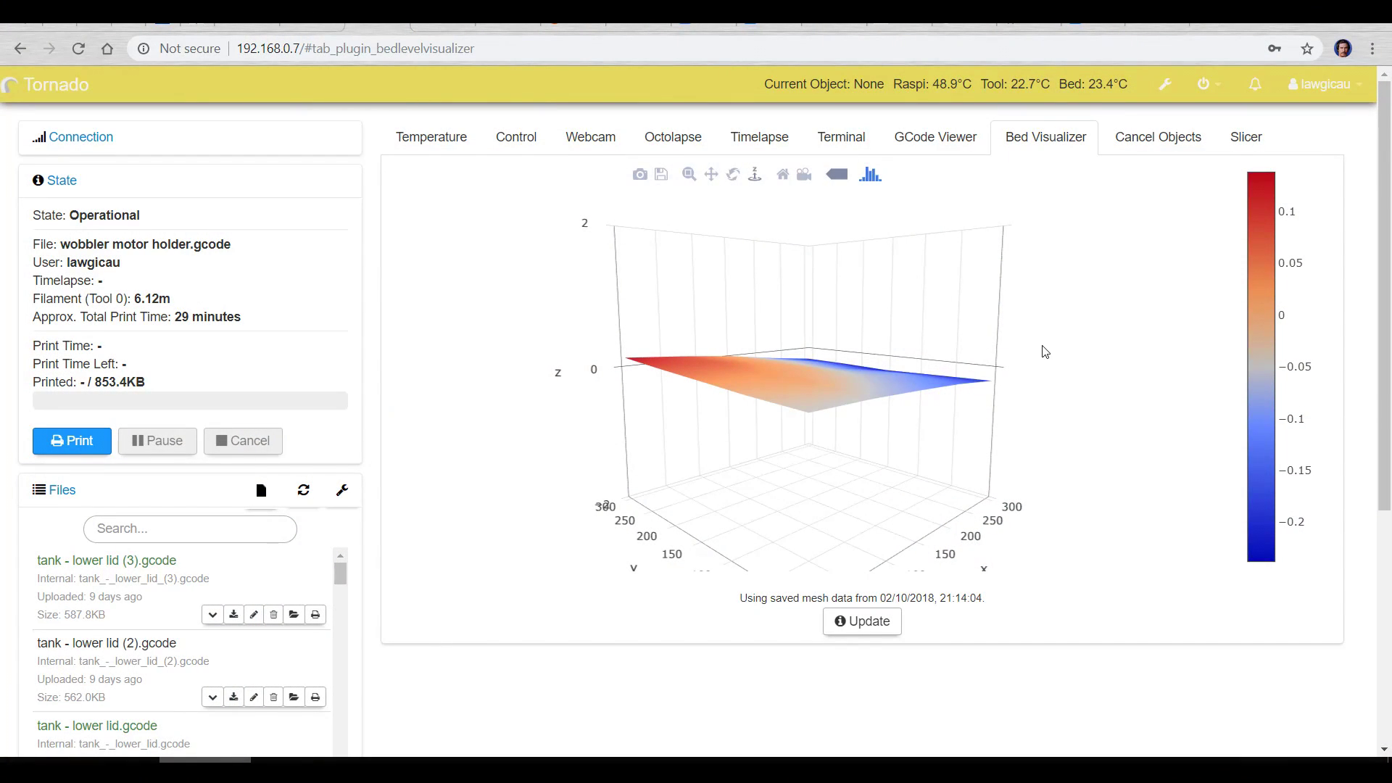
{"action": "mouse_move", "coordinate": [956, 376]}
{"action": "left_click_drag", "start_coordinate": [955, 376], "coordinate": [1167, 340]}
{"action": "left_click_drag", "start_coordinate": [1046, 319], "coordinate": [1116, 330]}
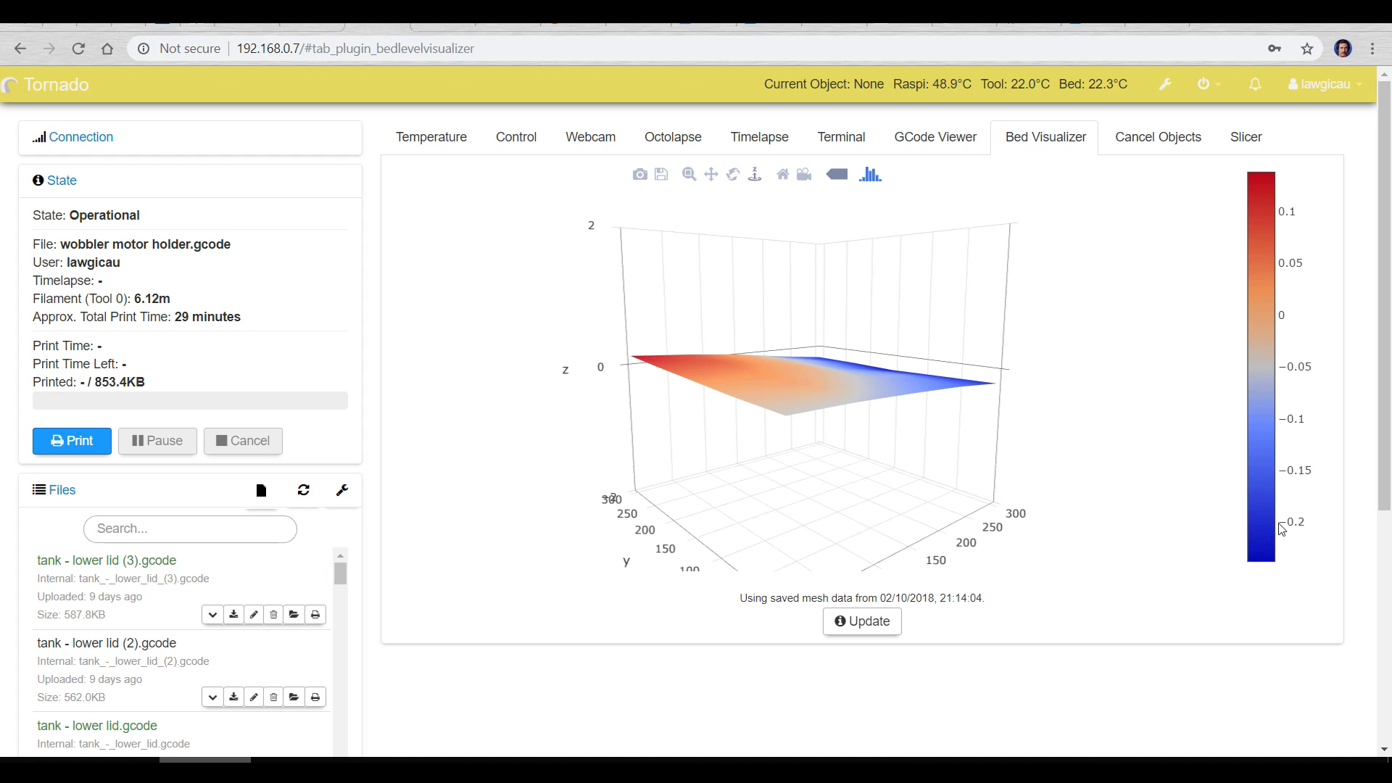
{"action": "left_click_drag", "start_coordinate": [1156, 354], "coordinate": [1121, 383]}
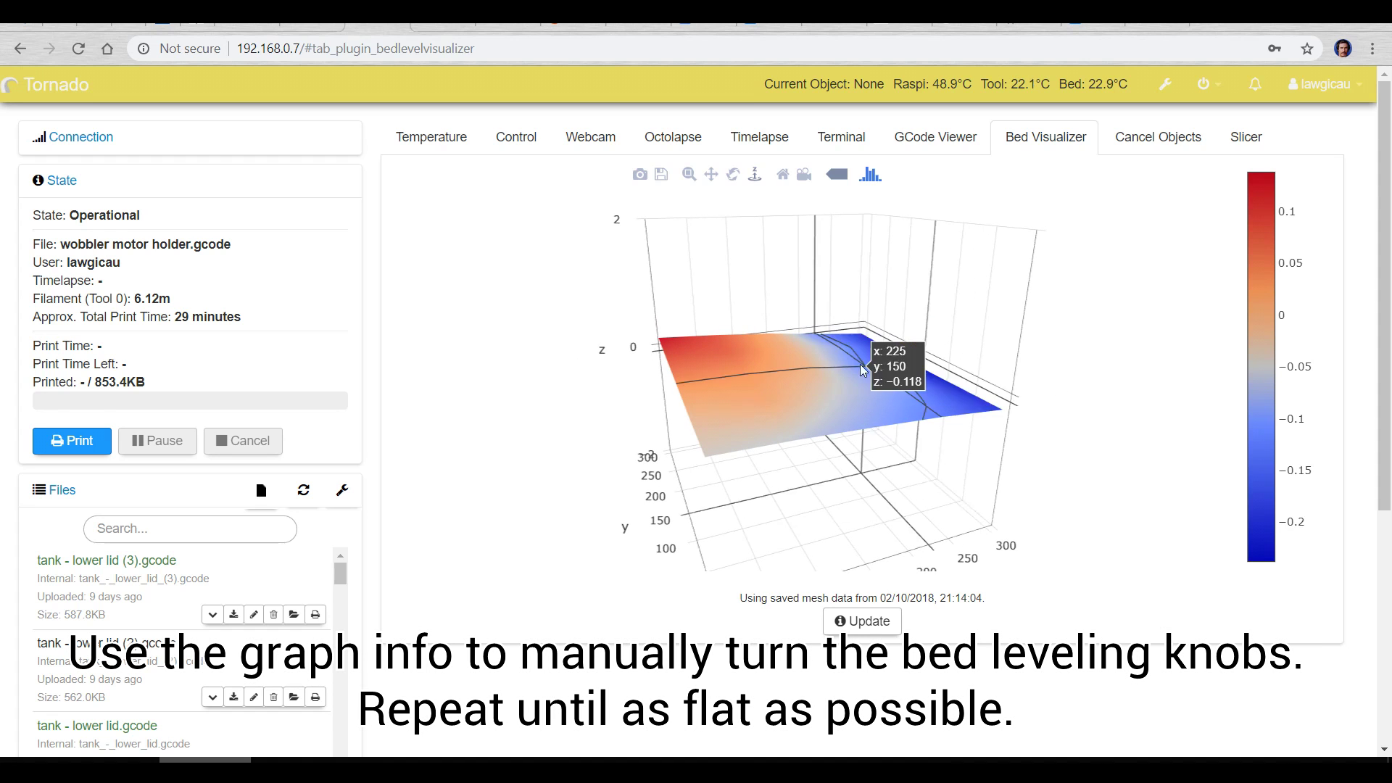
{"action": "mouse_move", "coordinate": [686, 354]}
{"action": "left_click_drag", "start_coordinate": [692, 353], "coordinate": [1152, 375]}
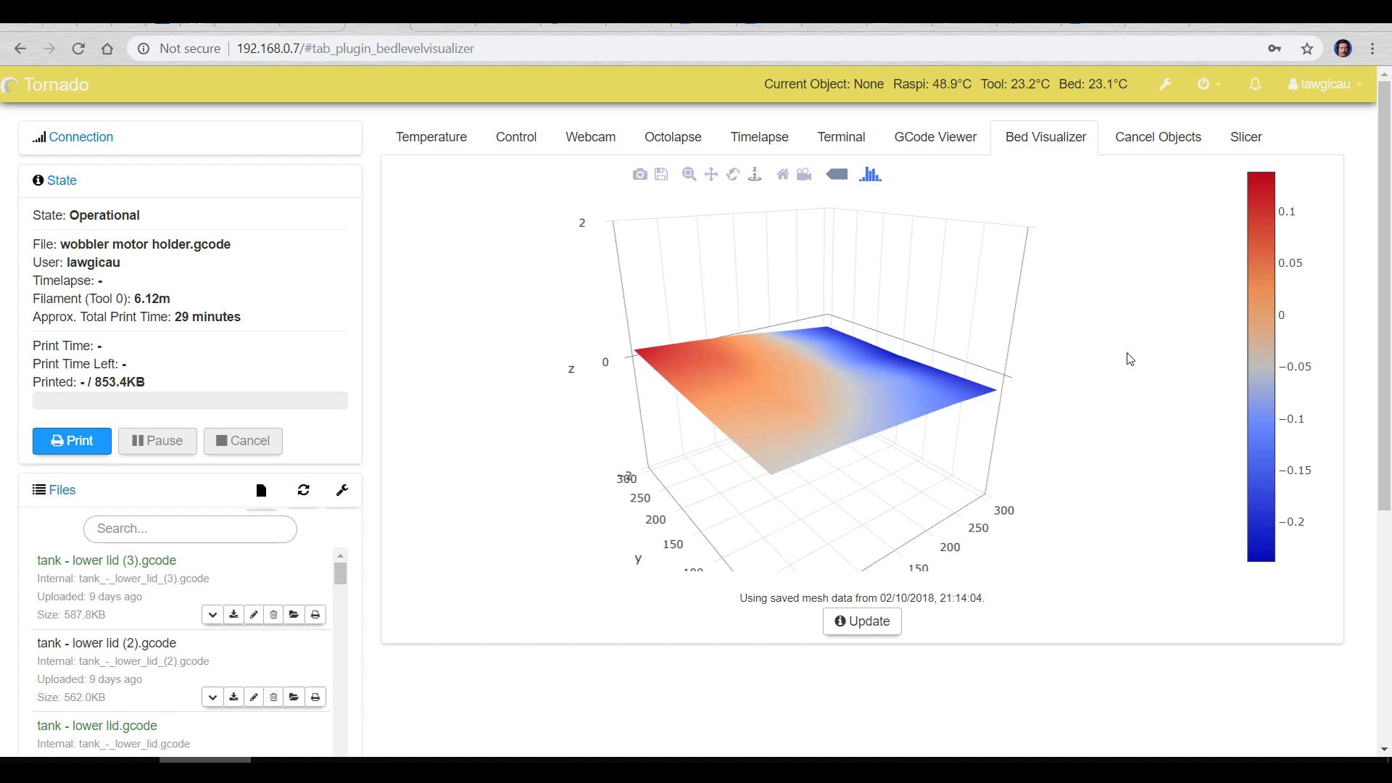
{"action": "left_click", "coordinate": [1165, 84]}
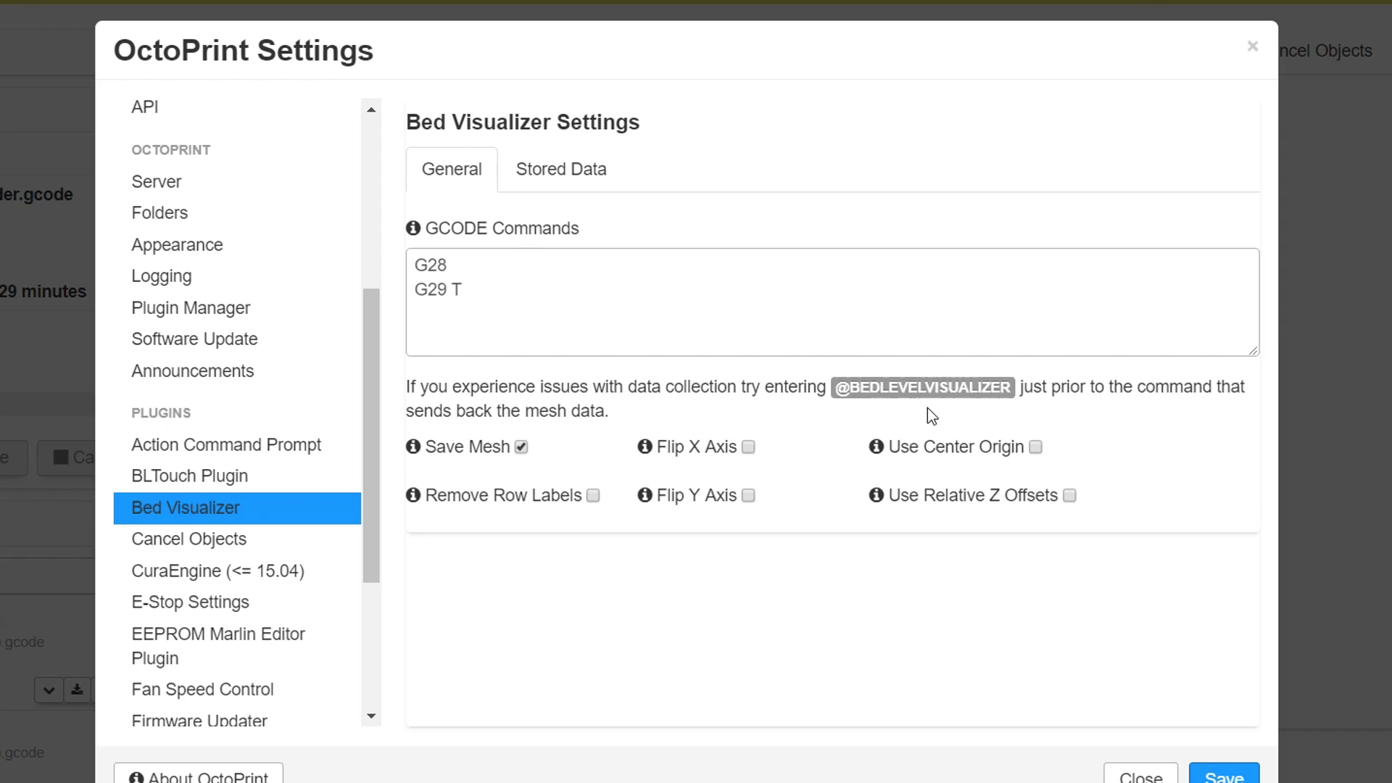
{"action": "key", "text": "ctrl+a"}
{"action": "type", "text": "G28 W ; home all without mesh bed level G80 @BEDLEVELVISUALIZER G81"}
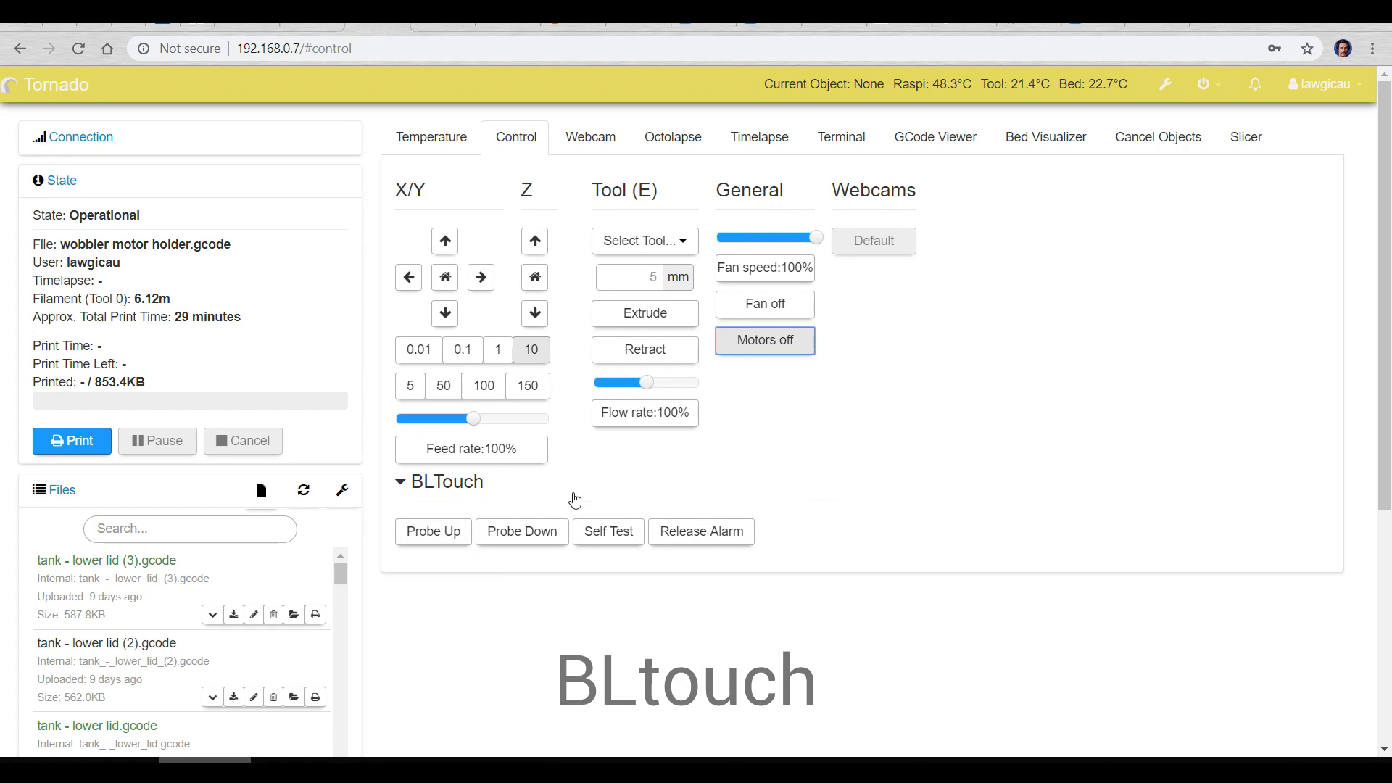
Deploy and retract the BLTouch probe pin, then open the Cancel Objects page
{"action": "left_click", "coordinate": [515, 536]}
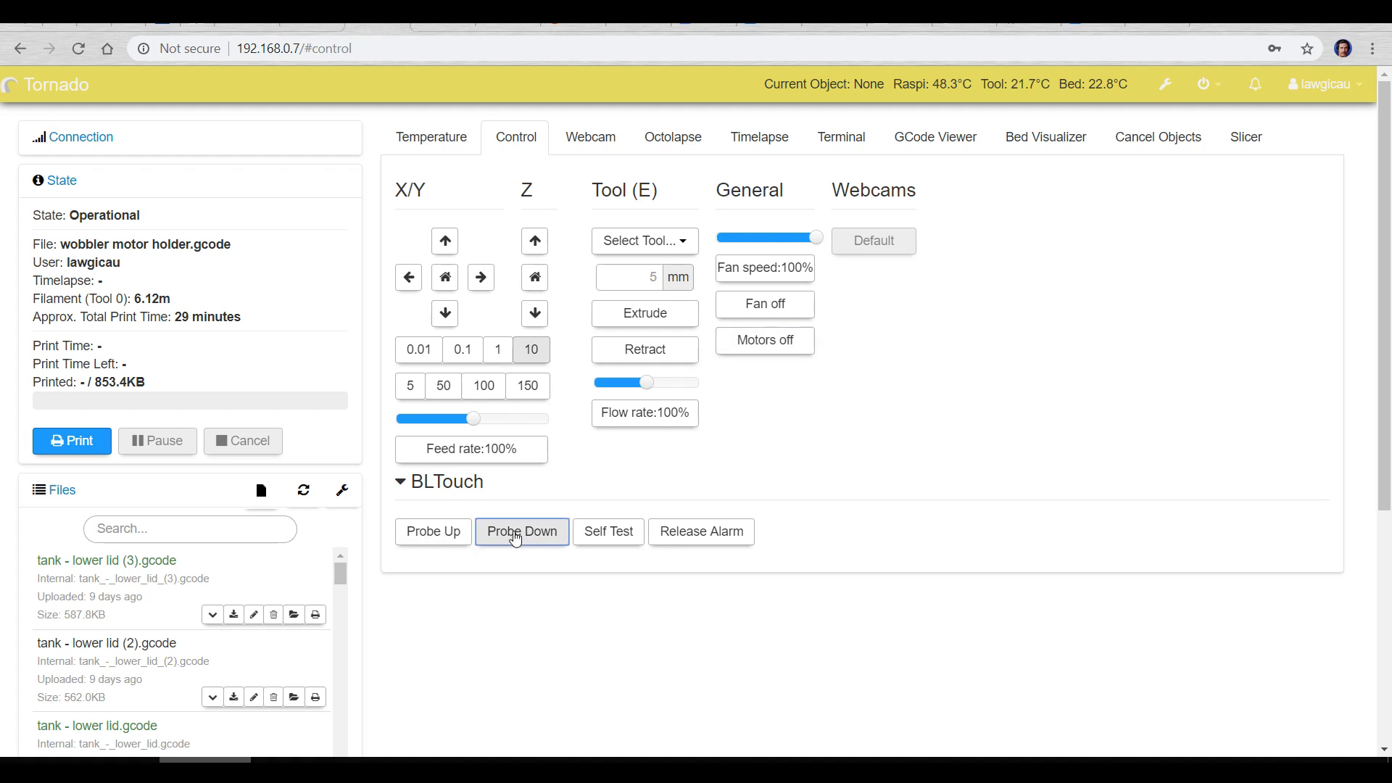
{"action": "left_click", "coordinate": [447, 535]}
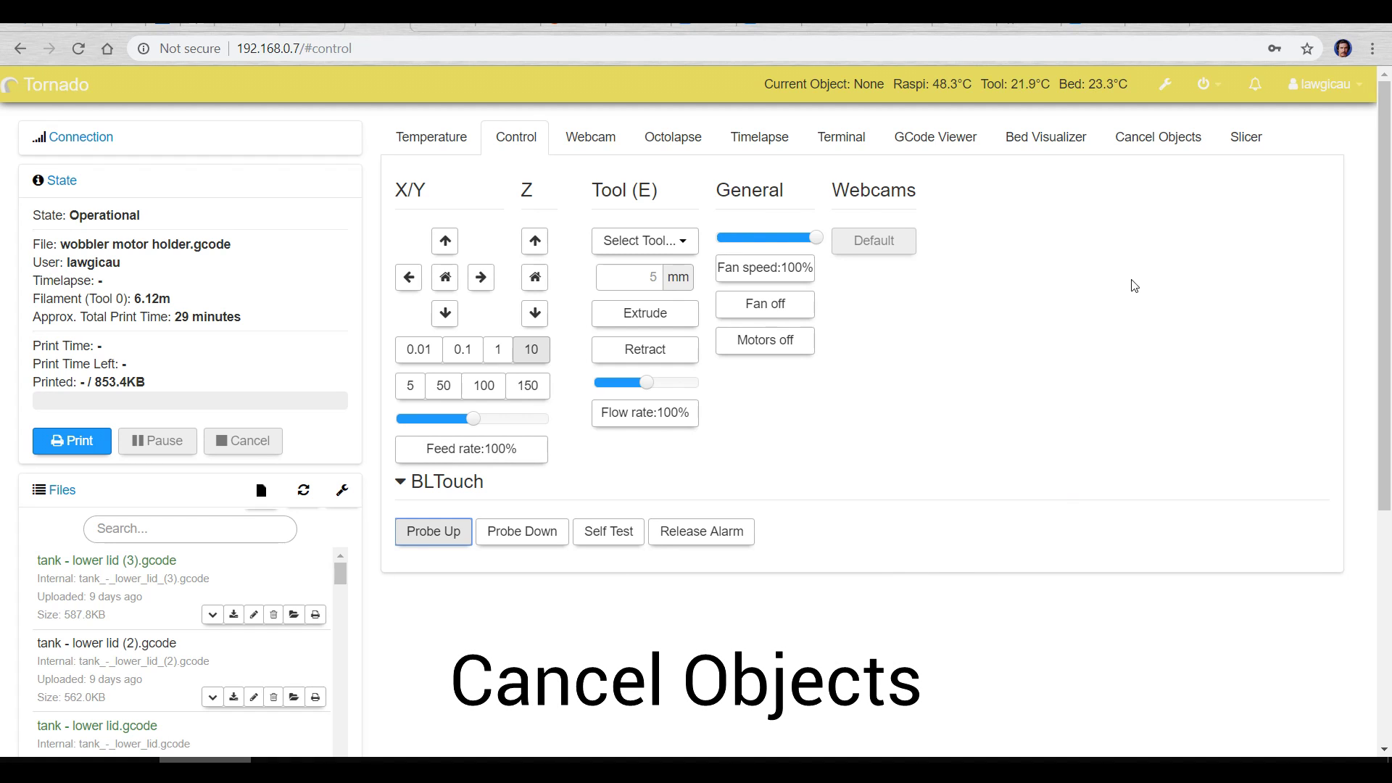
{"action": "left_click", "coordinate": [1158, 139]}
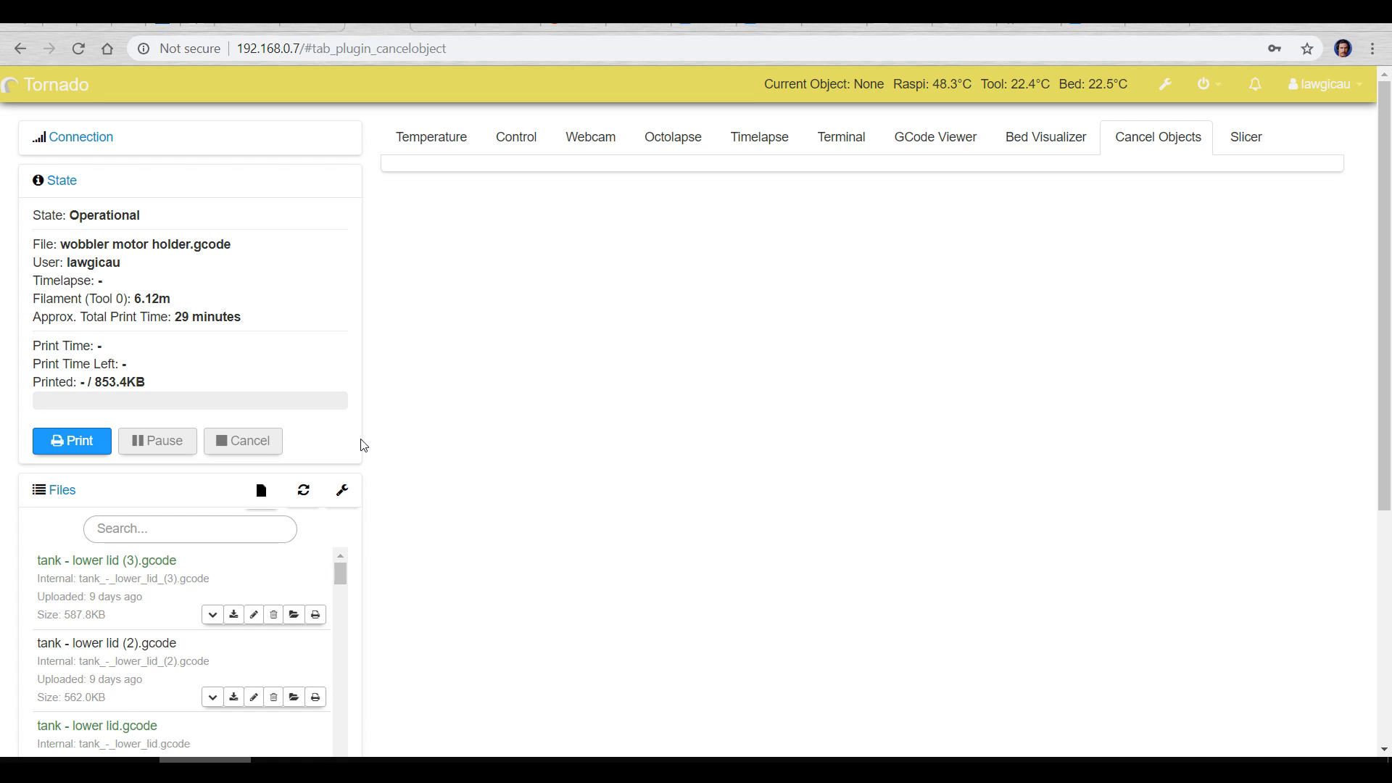
Scroll down and back up the Tornado printer's page
{"action": "scroll", "coordinate": [360, 441], "scroll_direction": "down", "scroll_amount": 5}
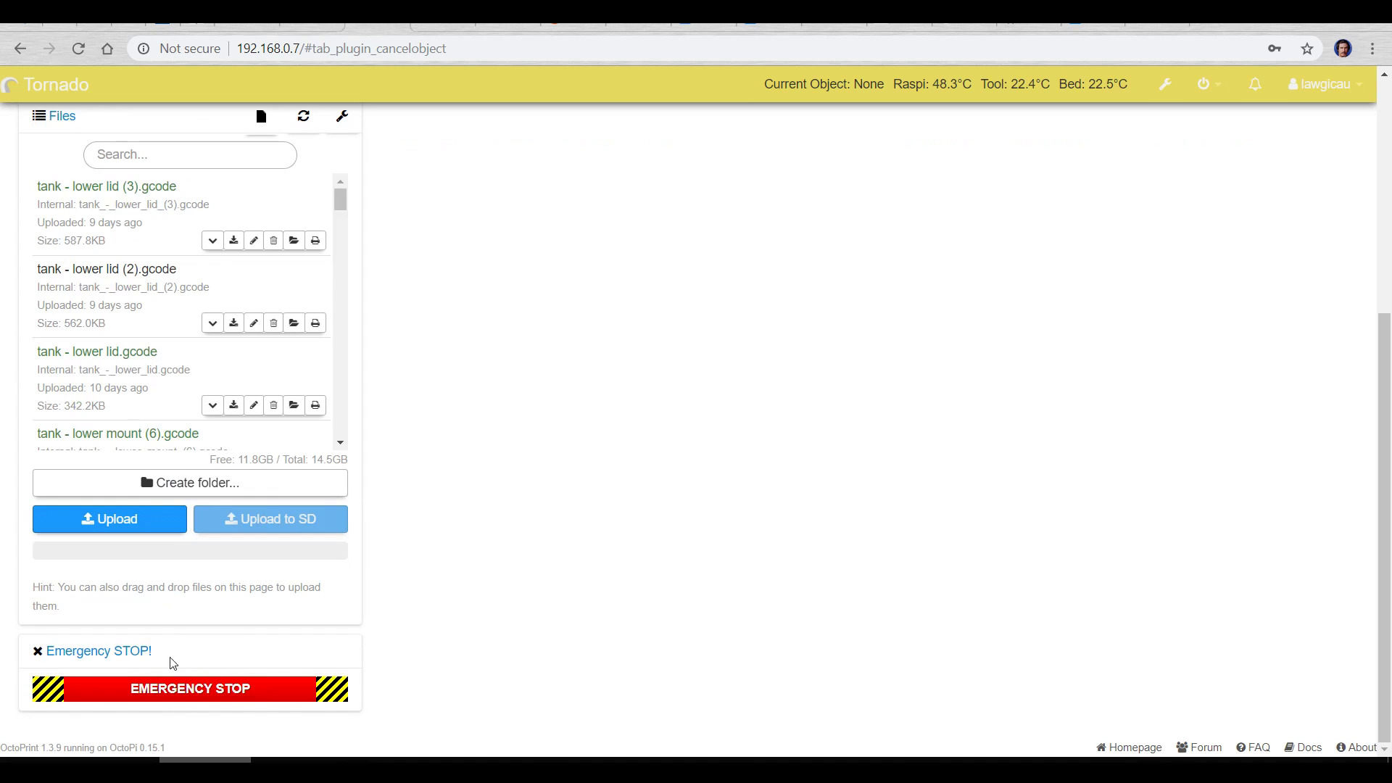
{"action": "scroll", "coordinate": [391, 647], "scroll_direction": "up", "scroll_amount": 5}
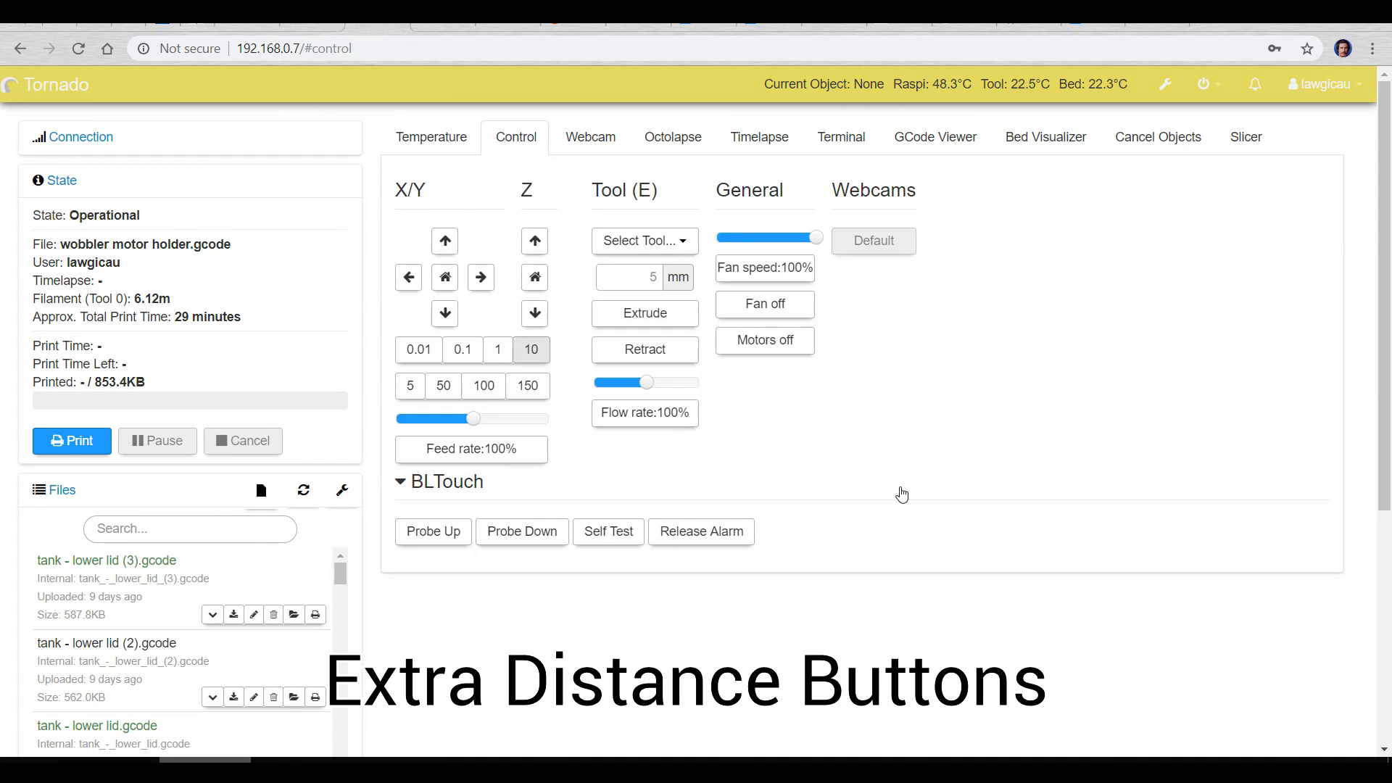
Step the jog distance through 50, 100 and 150, keep 150, and jog Z up once
{"action": "left_click", "coordinate": [440, 386]}
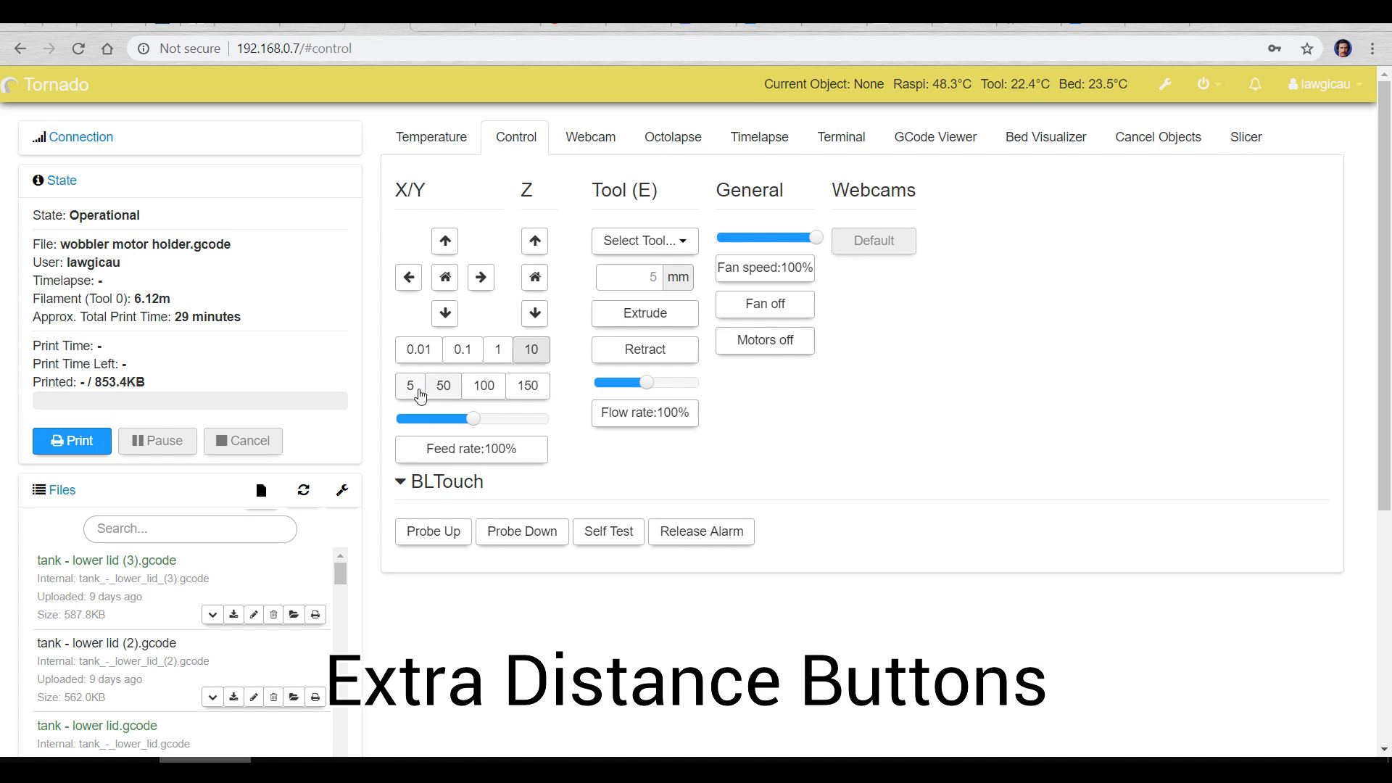
{"action": "left_click", "coordinate": [478, 385]}
{"action": "left_click", "coordinate": [528, 387]}
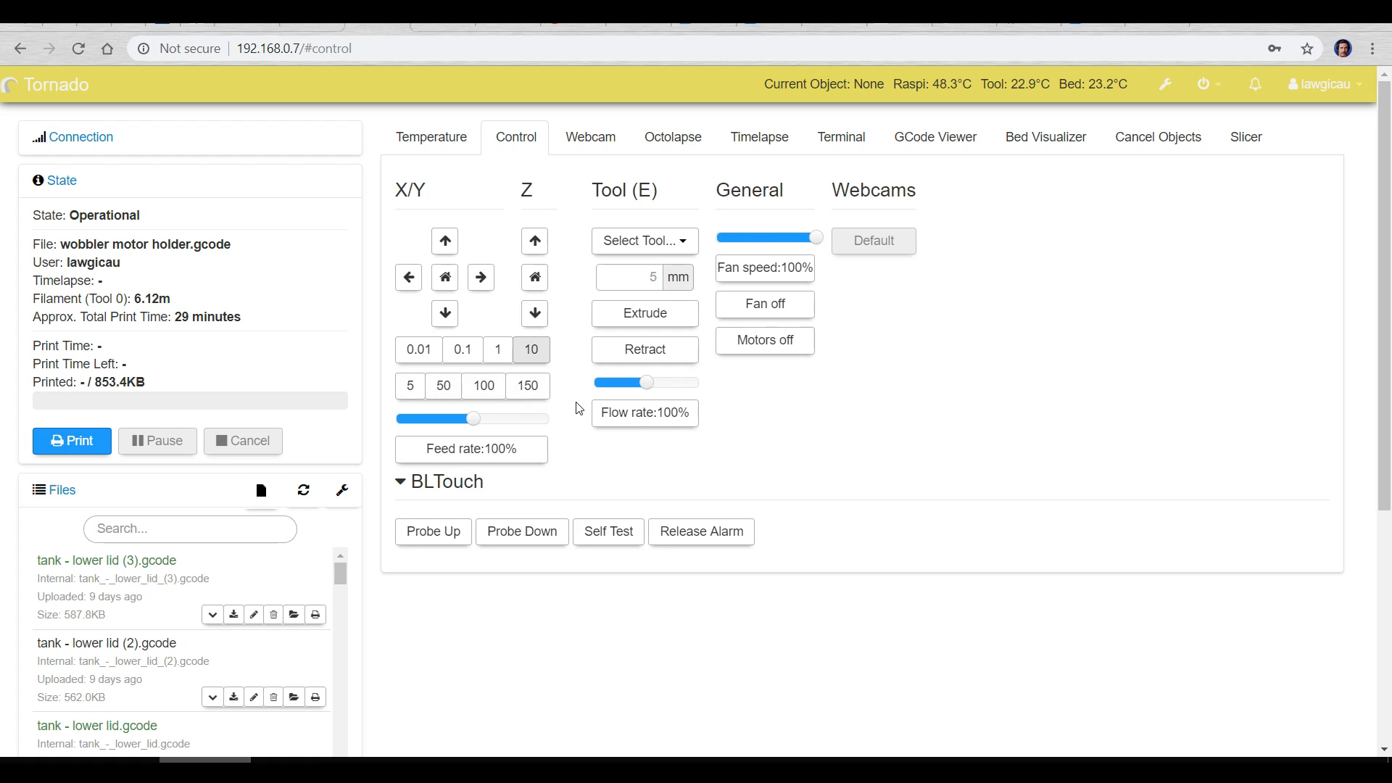
{"action": "left_click", "coordinate": [533, 389]}
{"action": "left_click", "coordinate": [534, 241]}
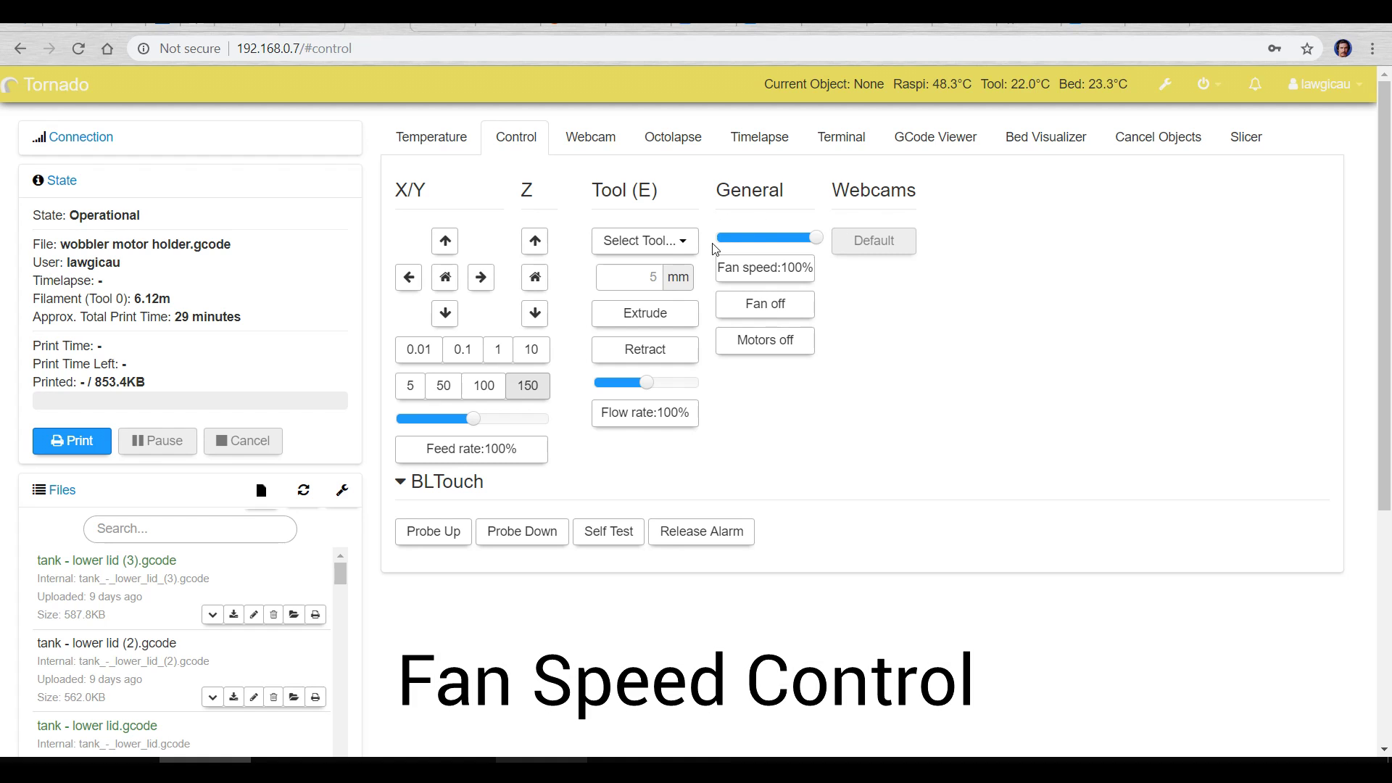
Apply fan speeds of 100% and 36% with fan-off between, ending at 89%
{"action": "left_click", "coordinate": [797, 278]}
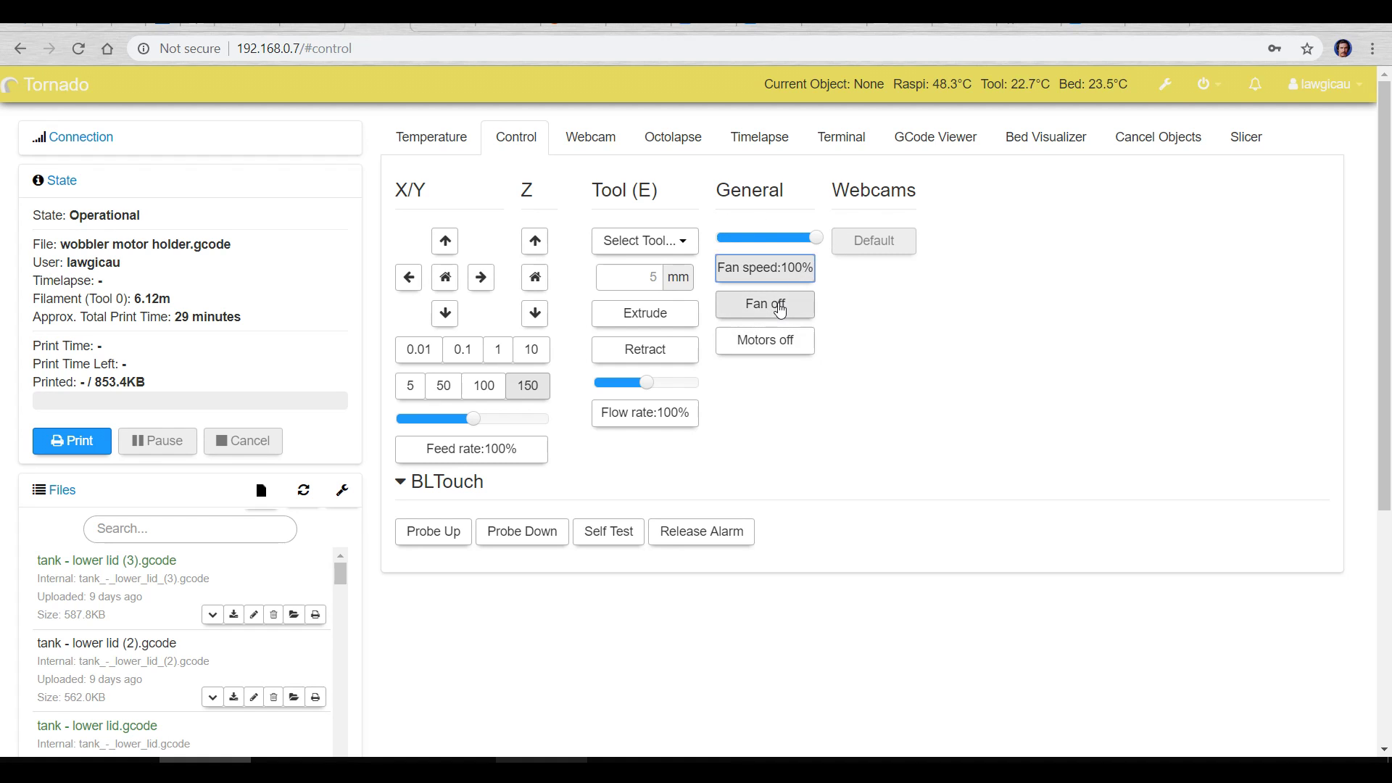
{"action": "left_click", "coordinate": [780, 303]}
{"action": "left_click_drag", "start_coordinate": [814, 239], "coordinate": [754, 239]}
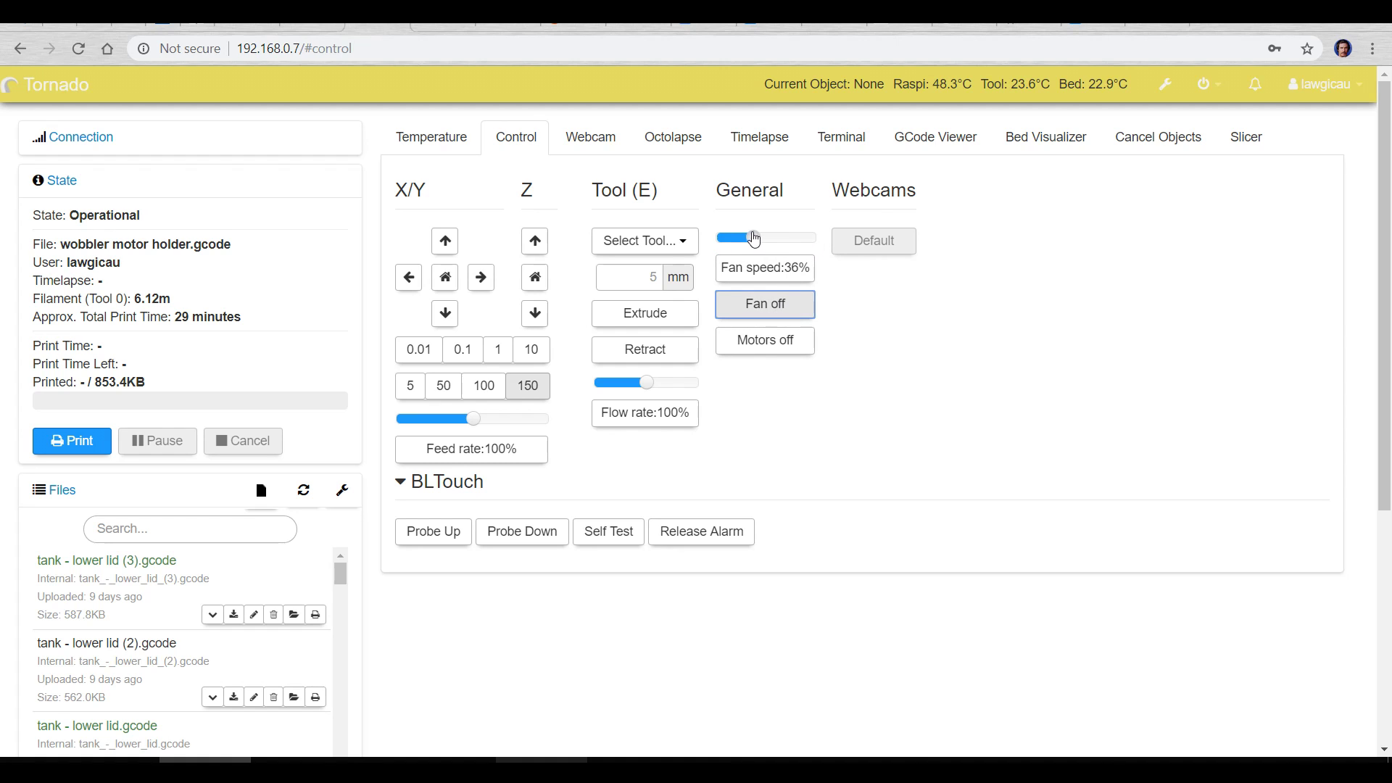
{"action": "left_click", "coordinate": [766, 276]}
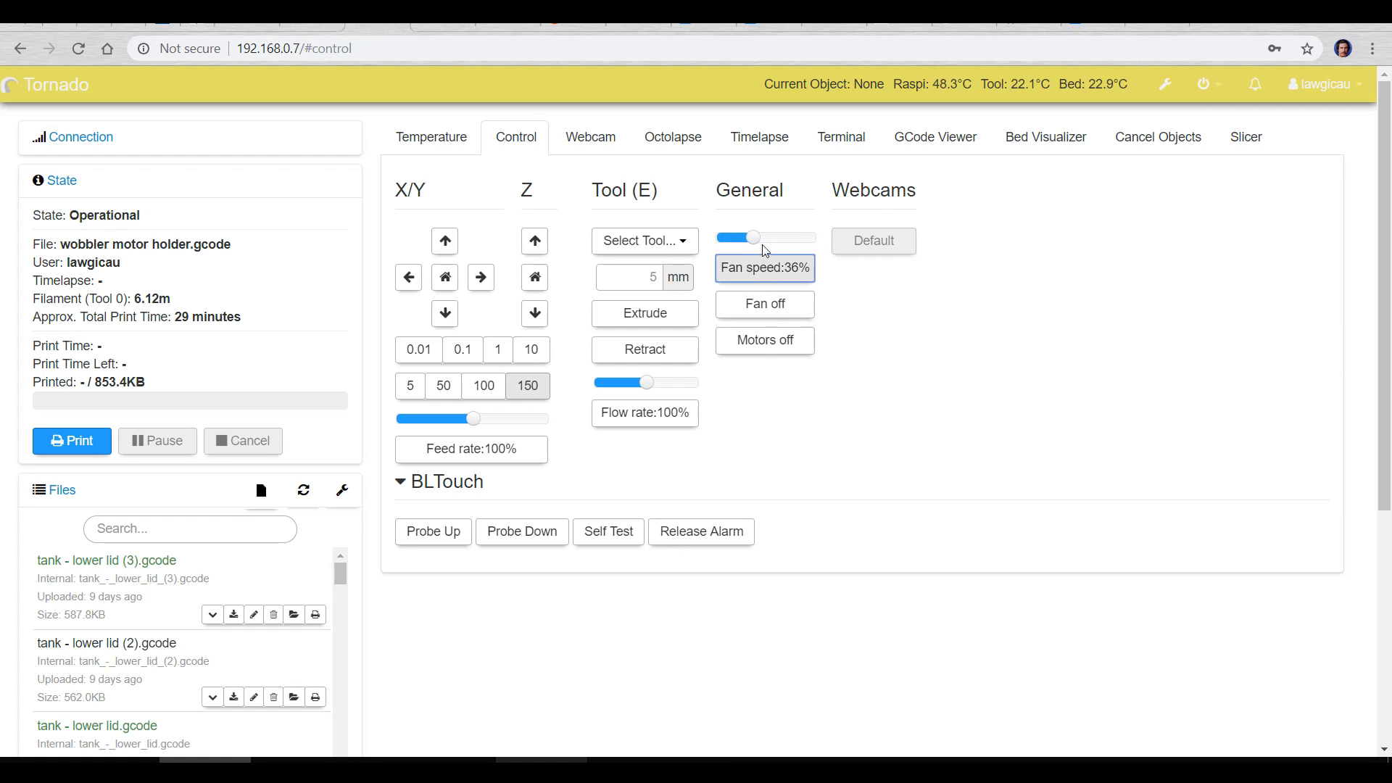
{"action": "left_click_drag", "start_coordinate": [757, 241], "coordinate": [804, 237]}
{"action": "left_click", "coordinate": [793, 302]}
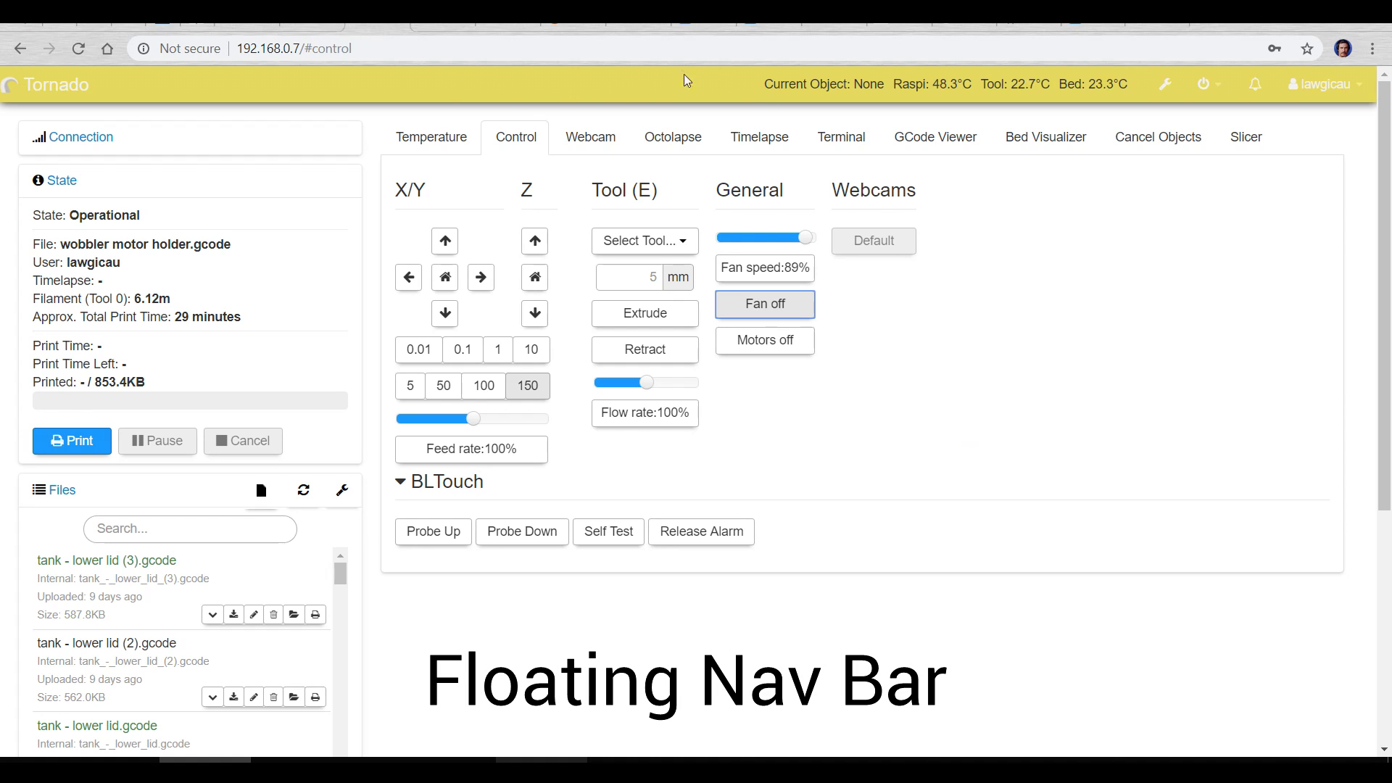
{"action": "scroll", "coordinate": [937, 505], "scroll_direction": "down", "scroll_amount": 5}
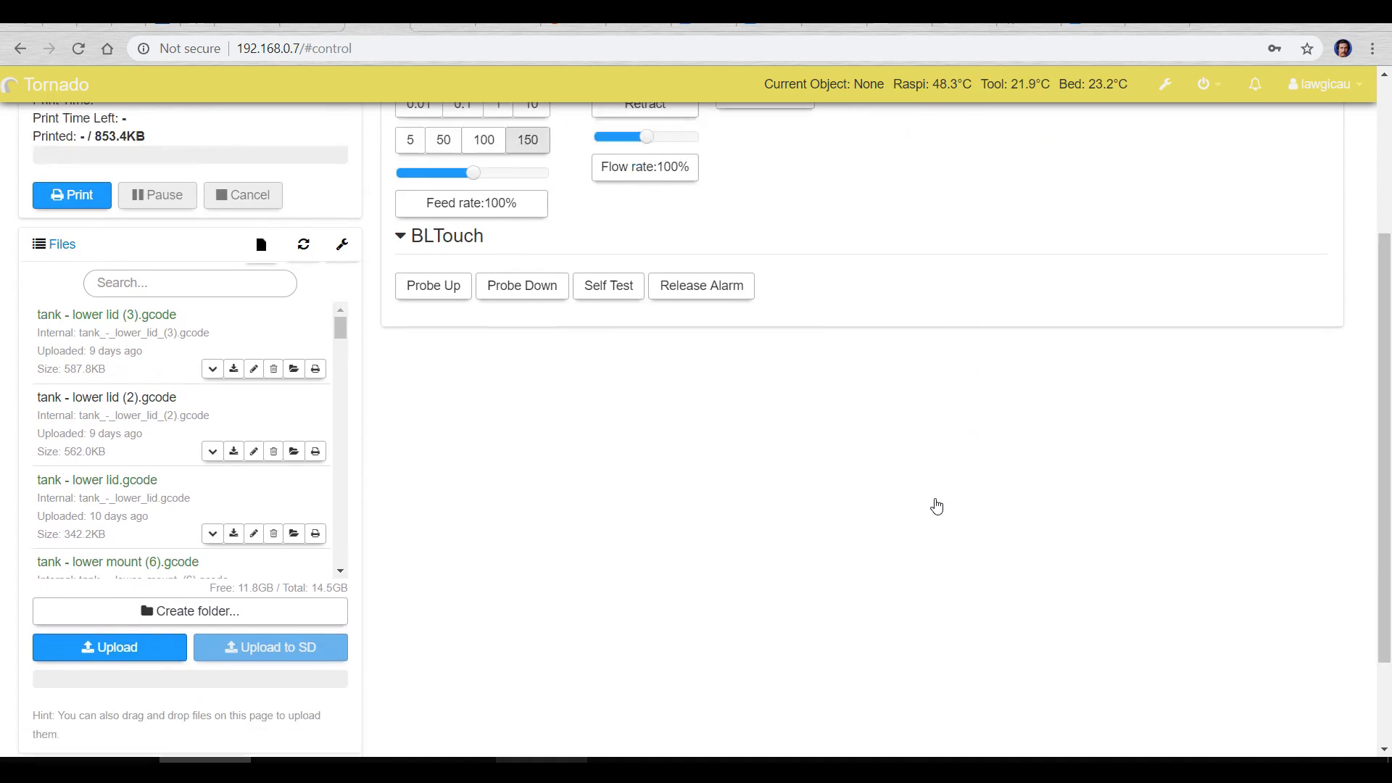
{"action": "scroll", "coordinate": [938, 505], "scroll_direction": "up", "scroll_amount": 5}
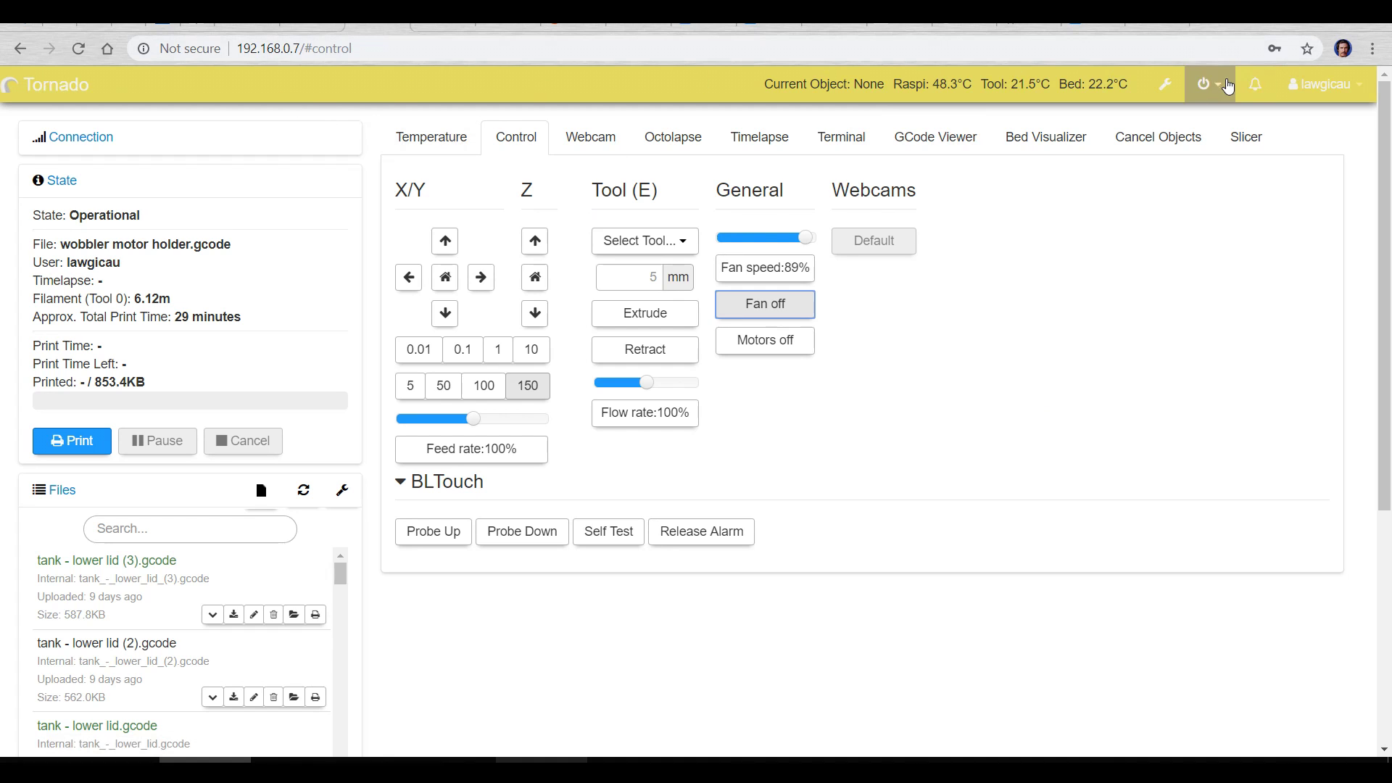
{"action": "left_click", "coordinate": [452, 614]}
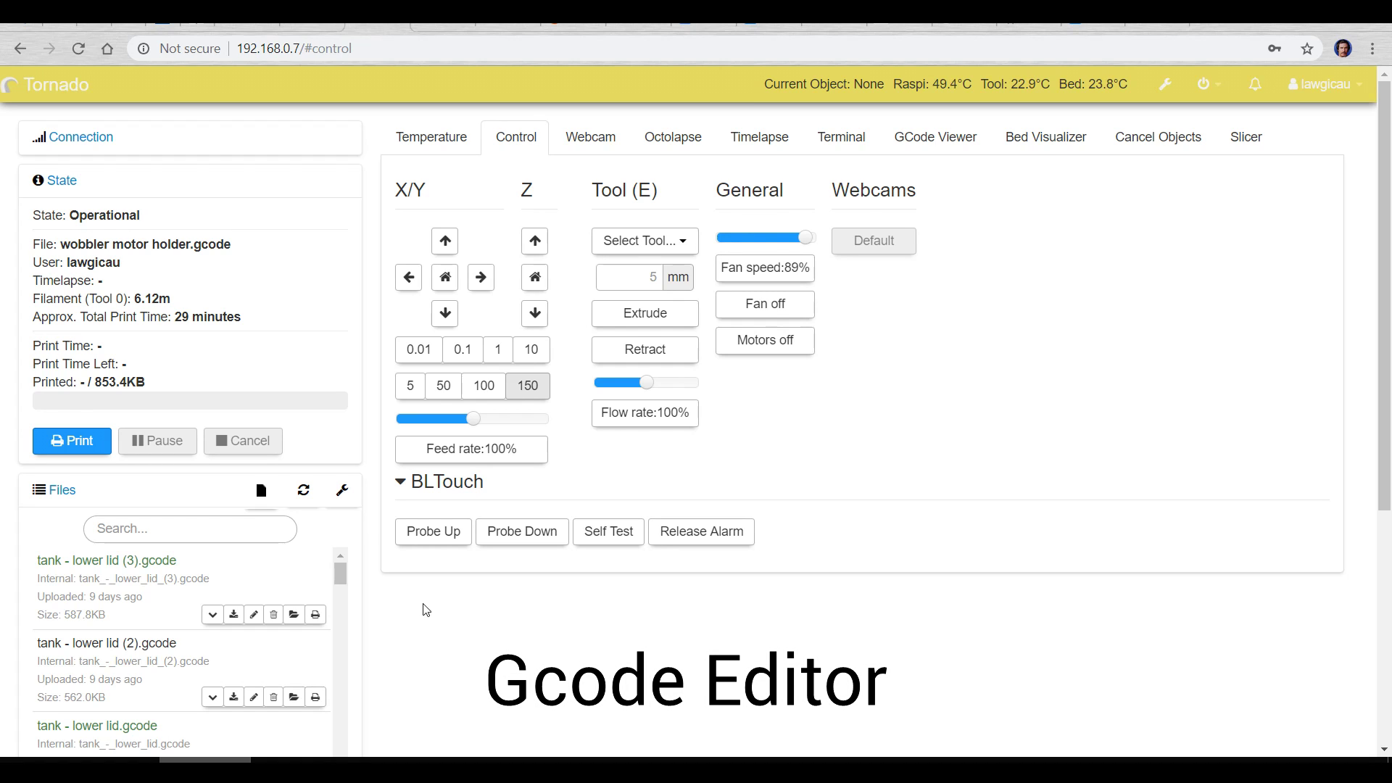
Open tank - lower lid (3).gcode in the Gcode Editor, scroll through it, and save
{"action": "left_click", "coordinate": [254, 614]}
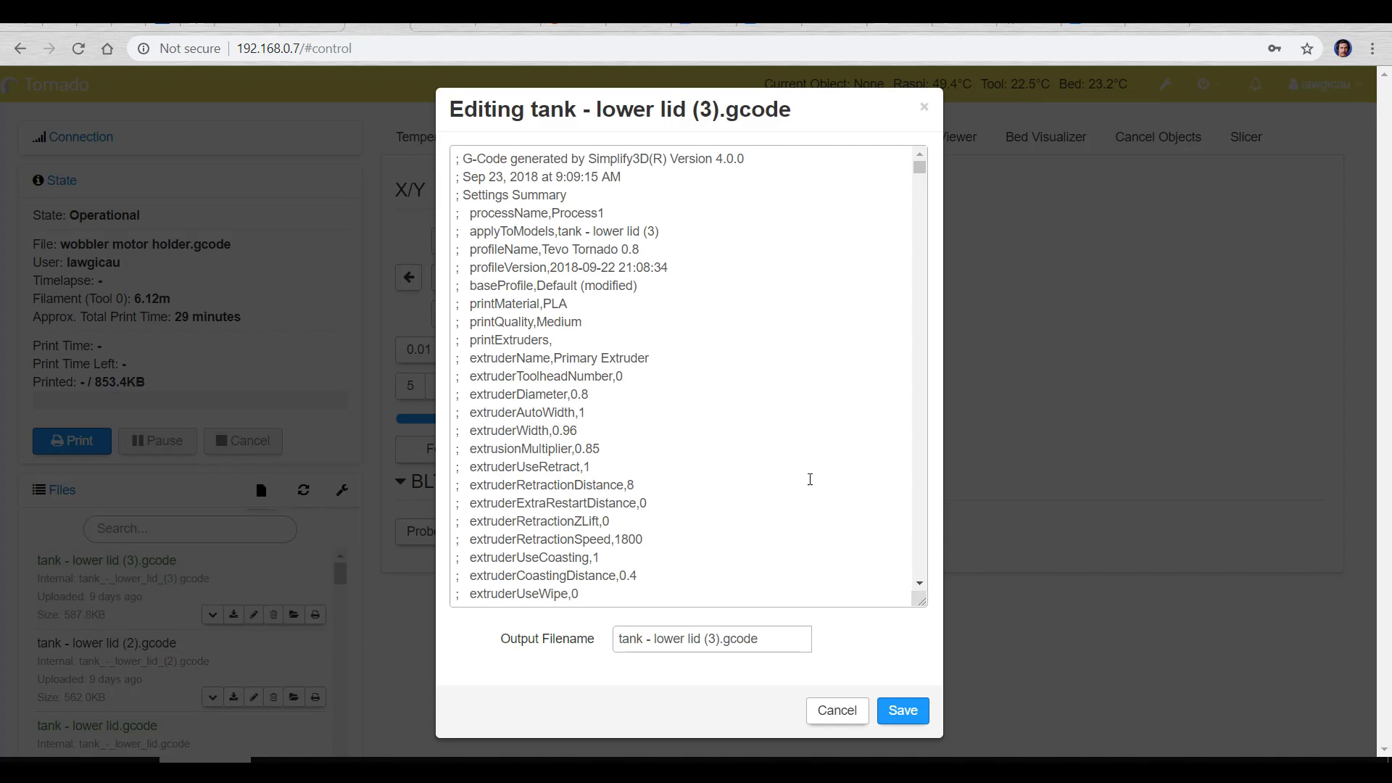
{"action": "scroll", "coordinate": [711, 381], "scroll_direction": "down", "scroll_amount": 8}
{"action": "scroll", "coordinate": [708, 382], "scroll_direction": "down", "scroll_amount": 20}
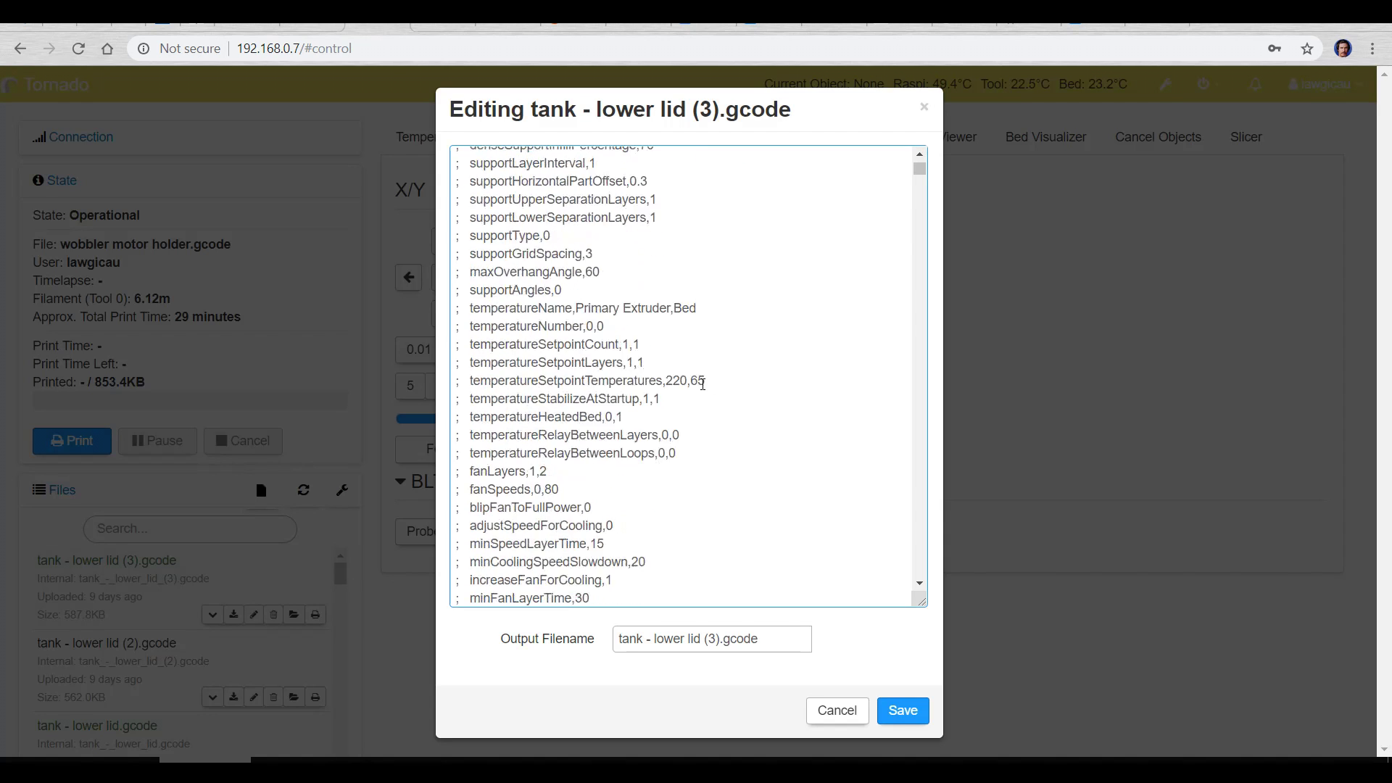
{"action": "scroll", "coordinate": [707, 384], "scroll_direction": "down", "scroll_amount": 20}
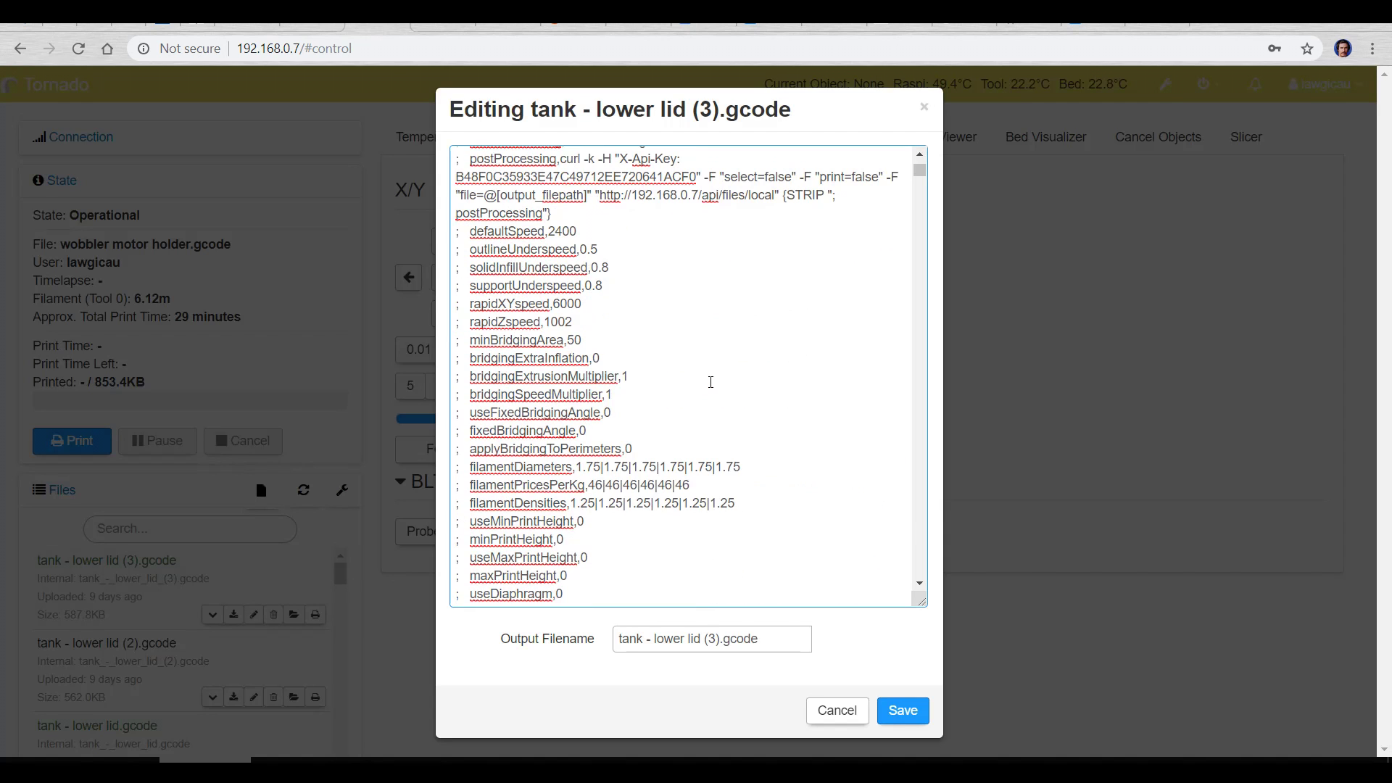
{"action": "scroll", "coordinate": [696, 382], "scroll_direction": "down", "scroll_amount": 3}
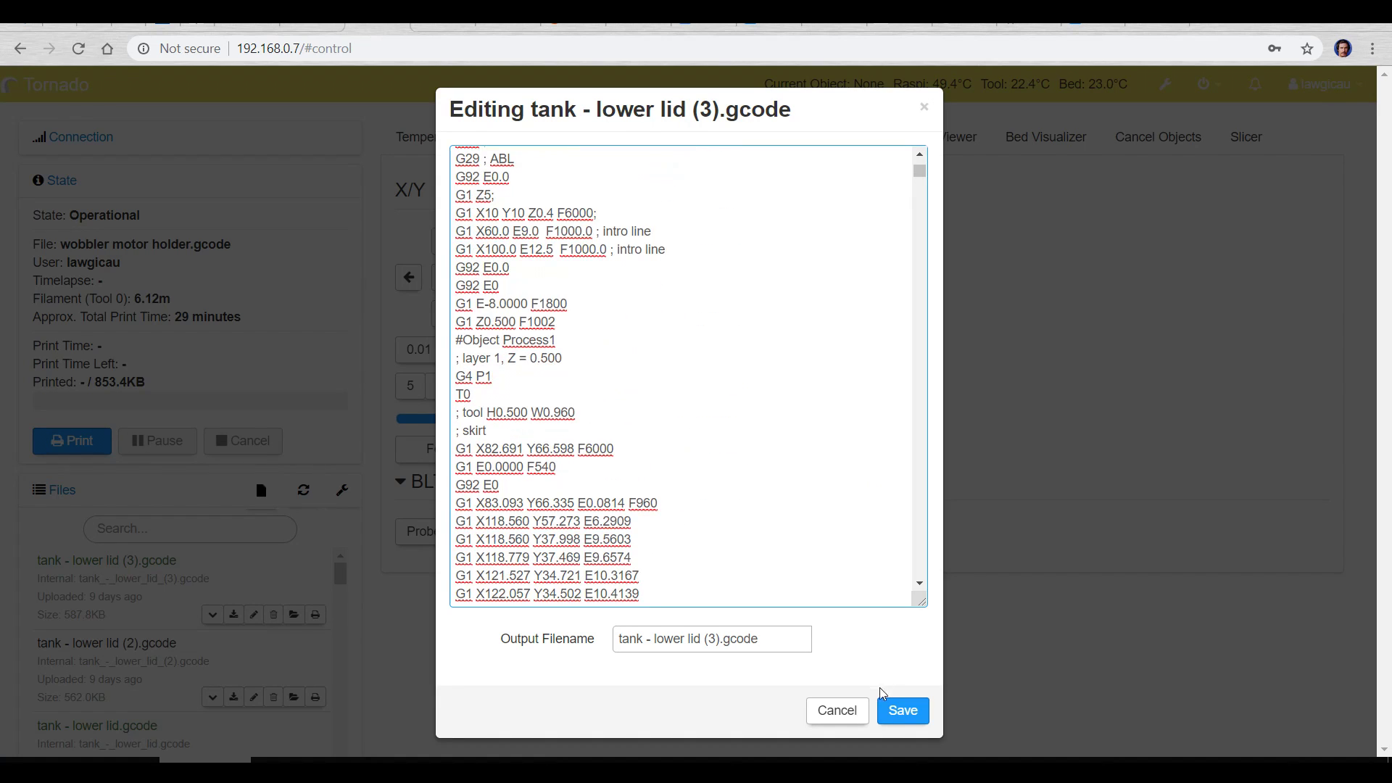
{"action": "left_click", "coordinate": [899, 712]}
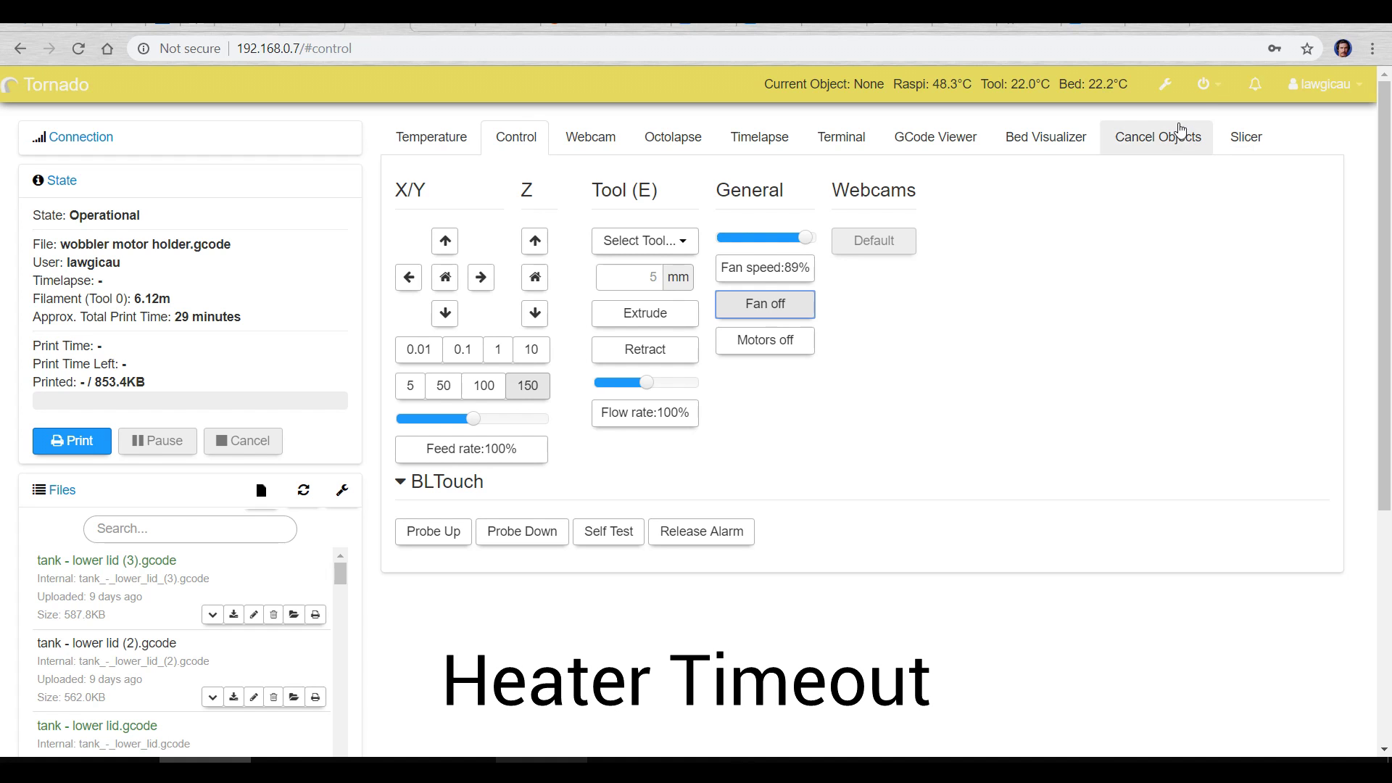
{"action": "left_click", "coordinate": [1167, 96]}
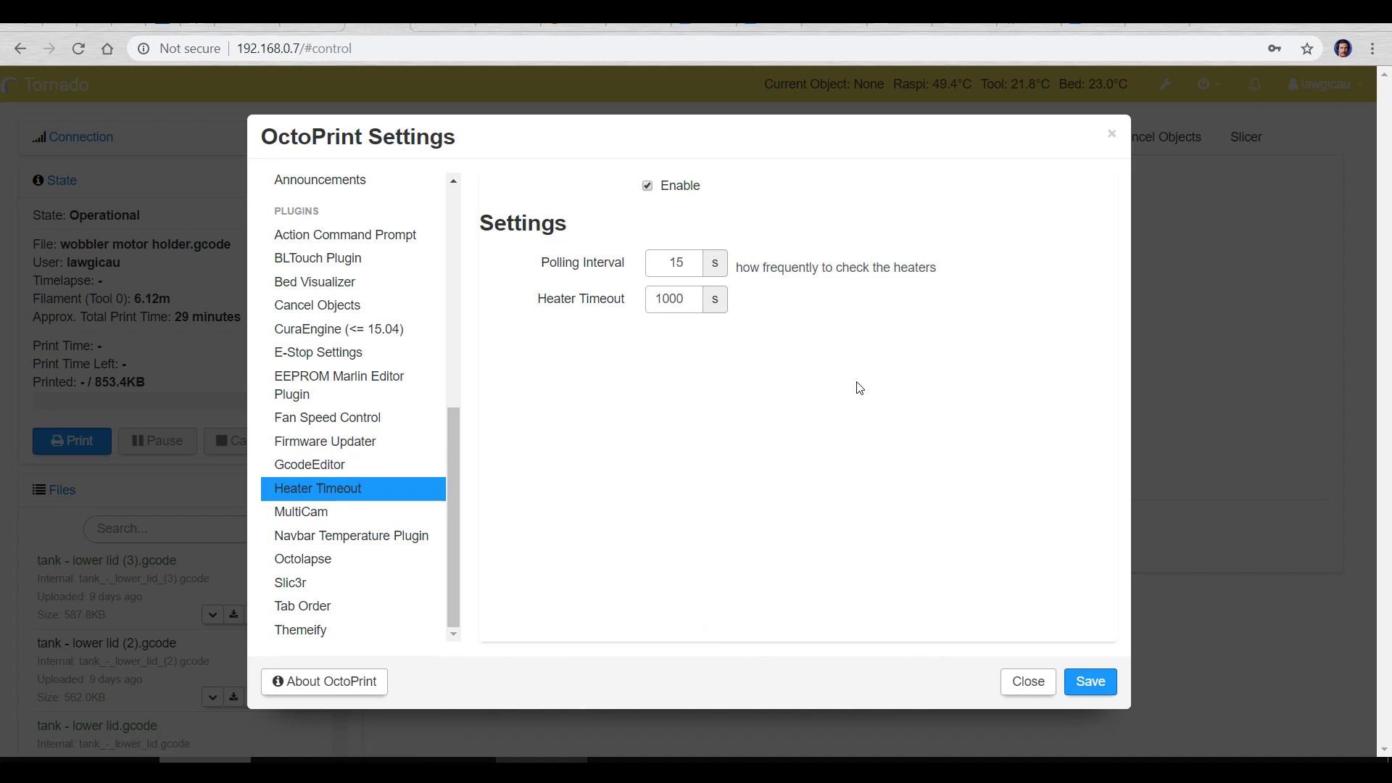
{"action": "left_click", "coordinate": [687, 299]}
{"action": "left_click", "coordinate": [1296, 244]}
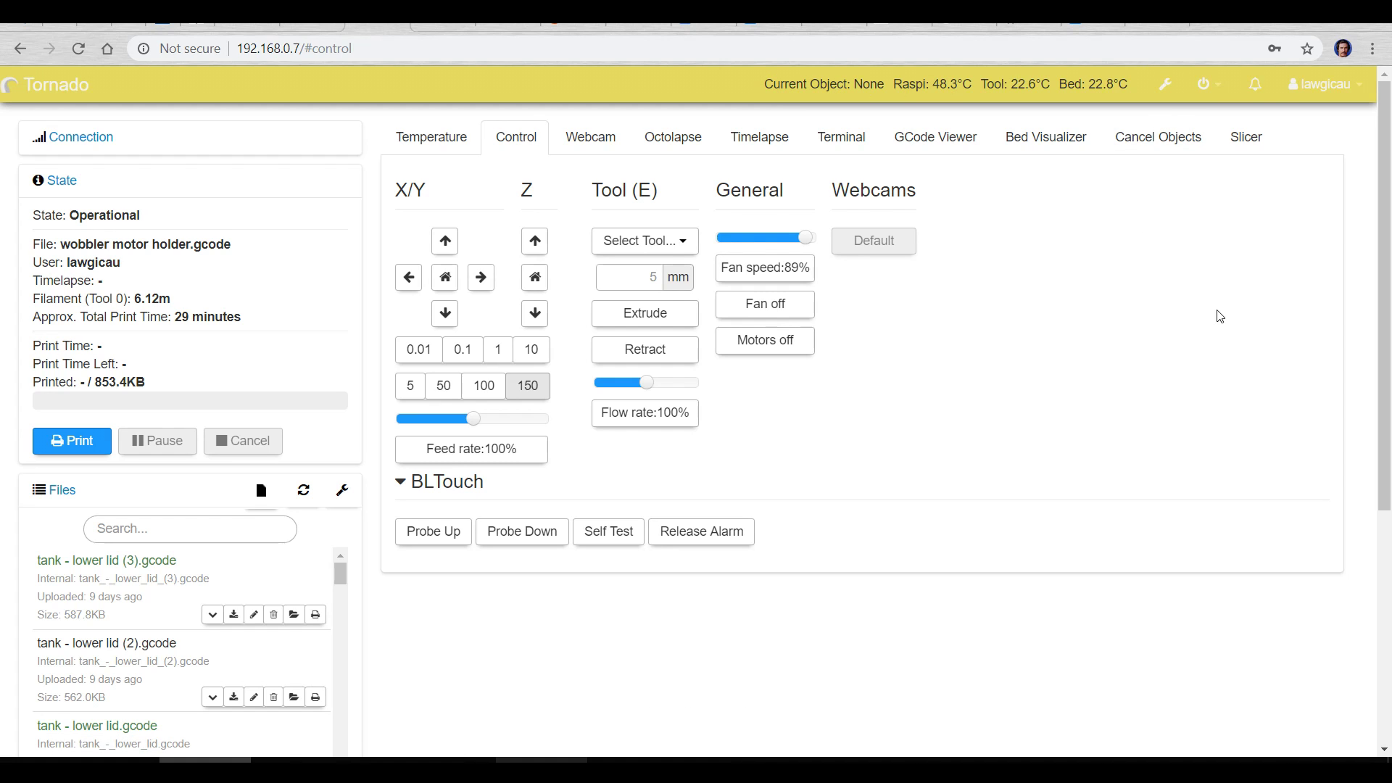
Show the Temperature graph and readings, then switch to the Octolapse panel
{"action": "left_click", "coordinate": [469, 145]}
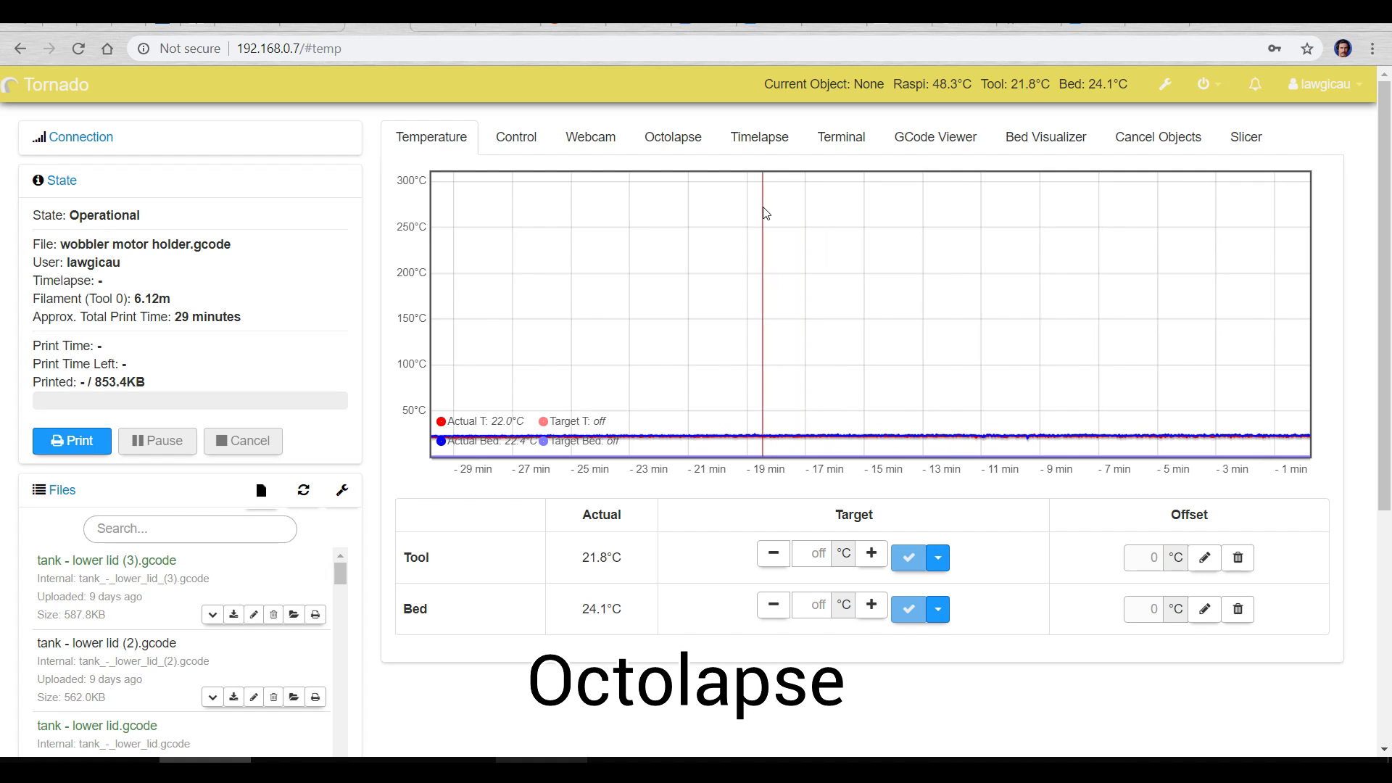
{"action": "left_click", "coordinate": [686, 147]}
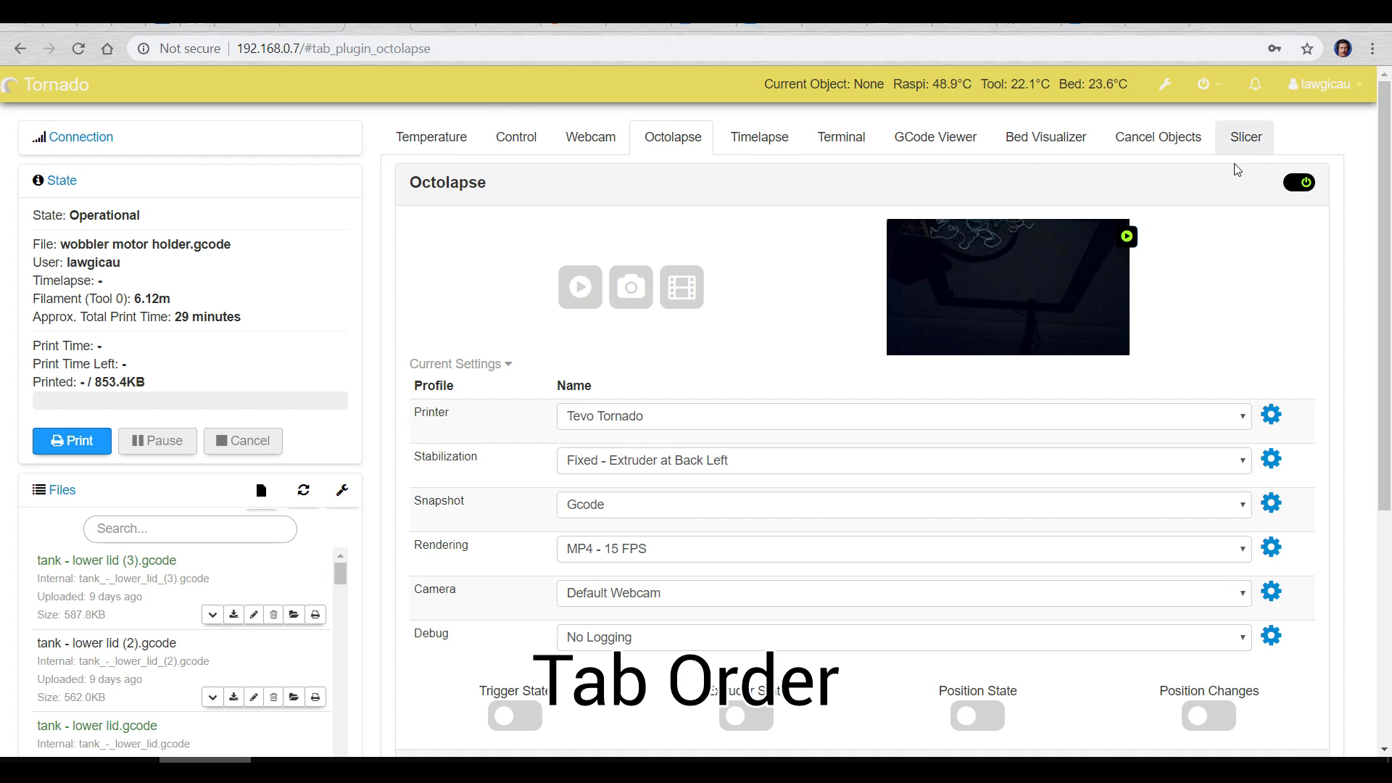
{"action": "left_click", "coordinate": [1164, 86]}
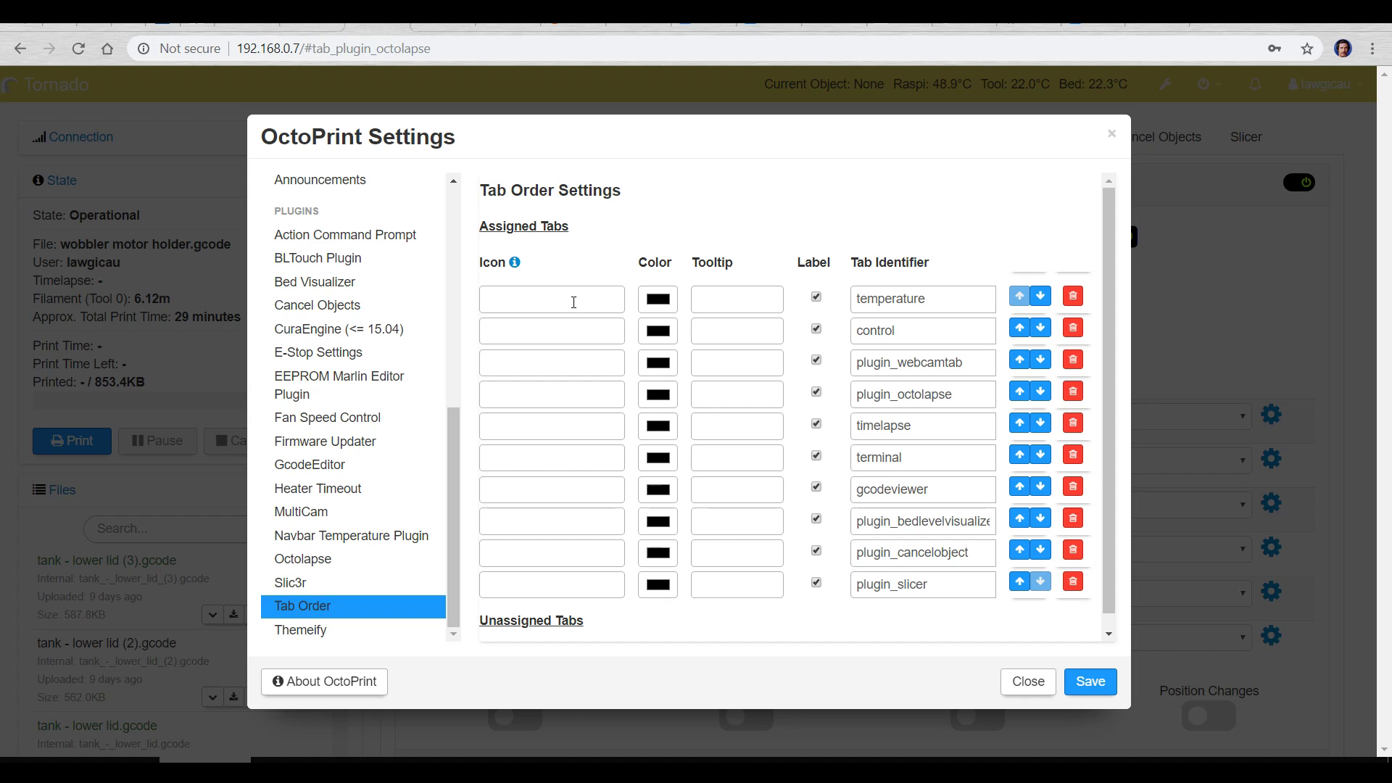
{"action": "left_click", "coordinate": [731, 300]}
{"action": "scroll", "coordinate": [623, 599], "scroll_direction": "down", "scroll_amount": 1}
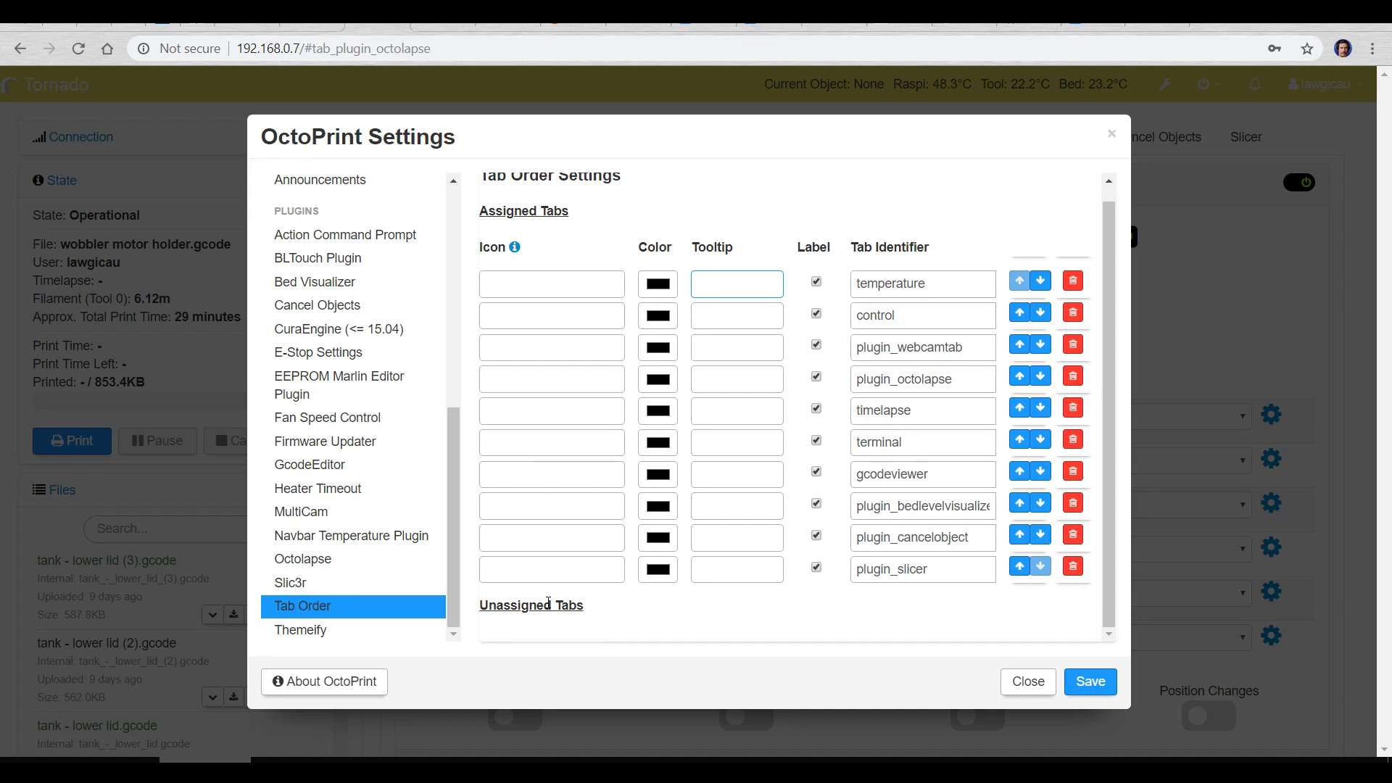
{"action": "left_click", "coordinate": [592, 600]}
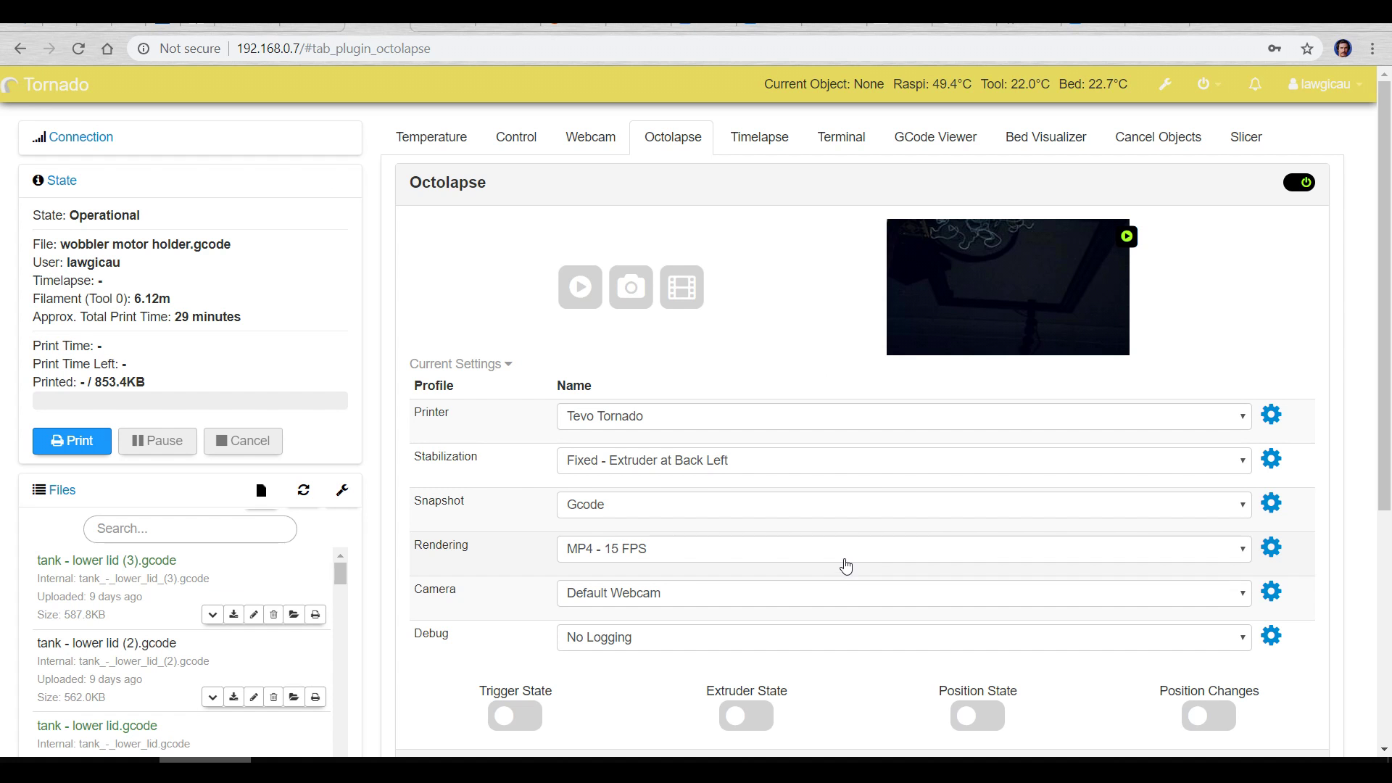
{"action": "left_click", "coordinate": [1079, 681]}
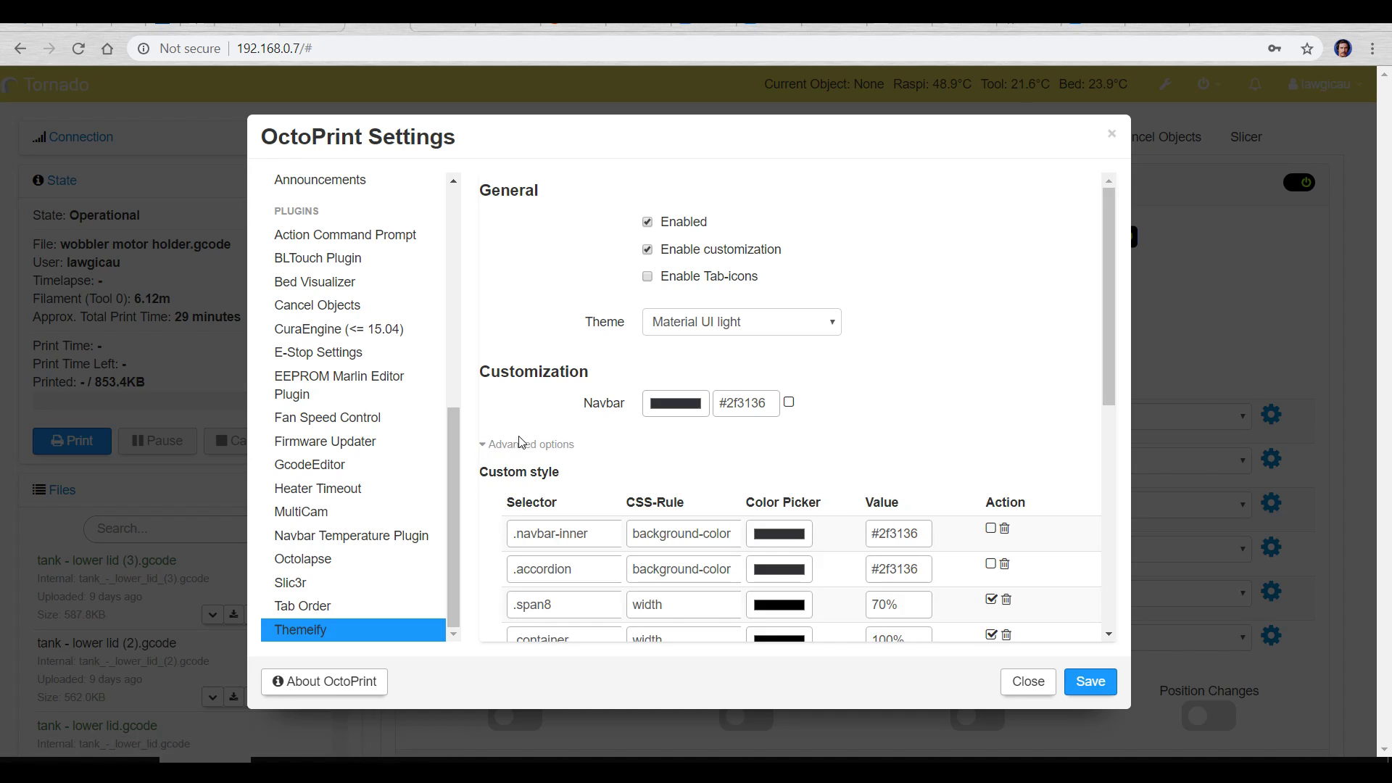
{"action": "scroll", "coordinate": [969, 441], "scroll_direction": "down", "scroll_amount": 5}
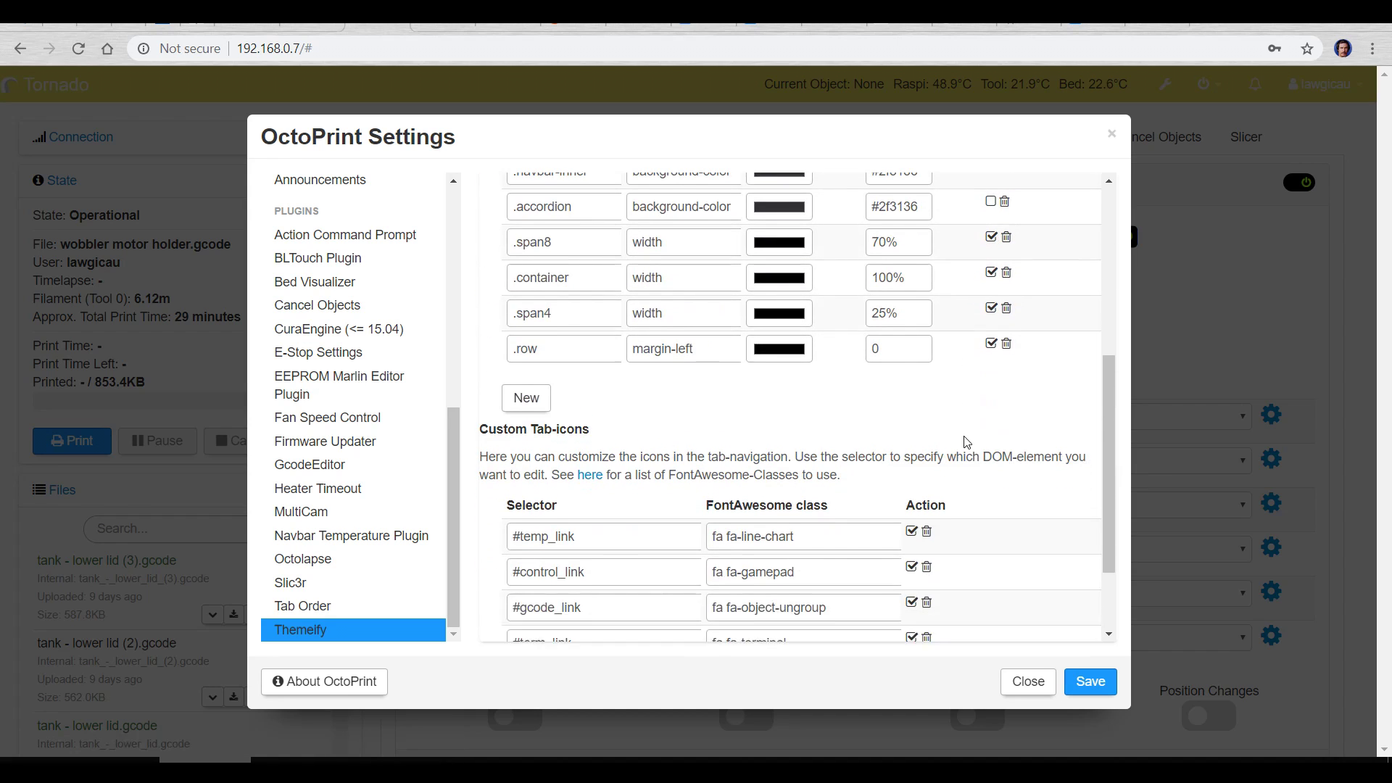
{"action": "scroll", "coordinate": [969, 442], "scroll_direction": "up", "scroll_amount": 1}
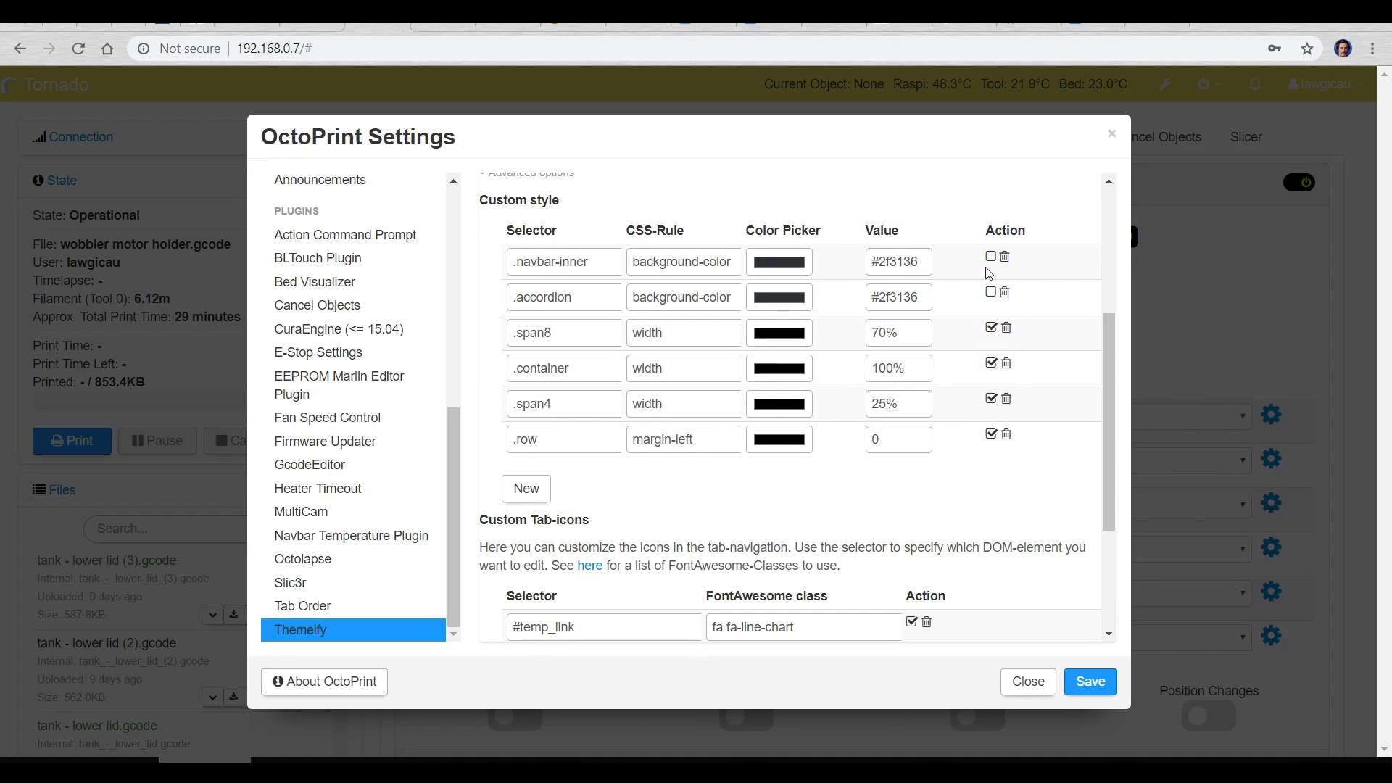
{"action": "left_click", "coordinate": [990, 292]}
{"action": "left_click", "coordinate": [991, 329]}
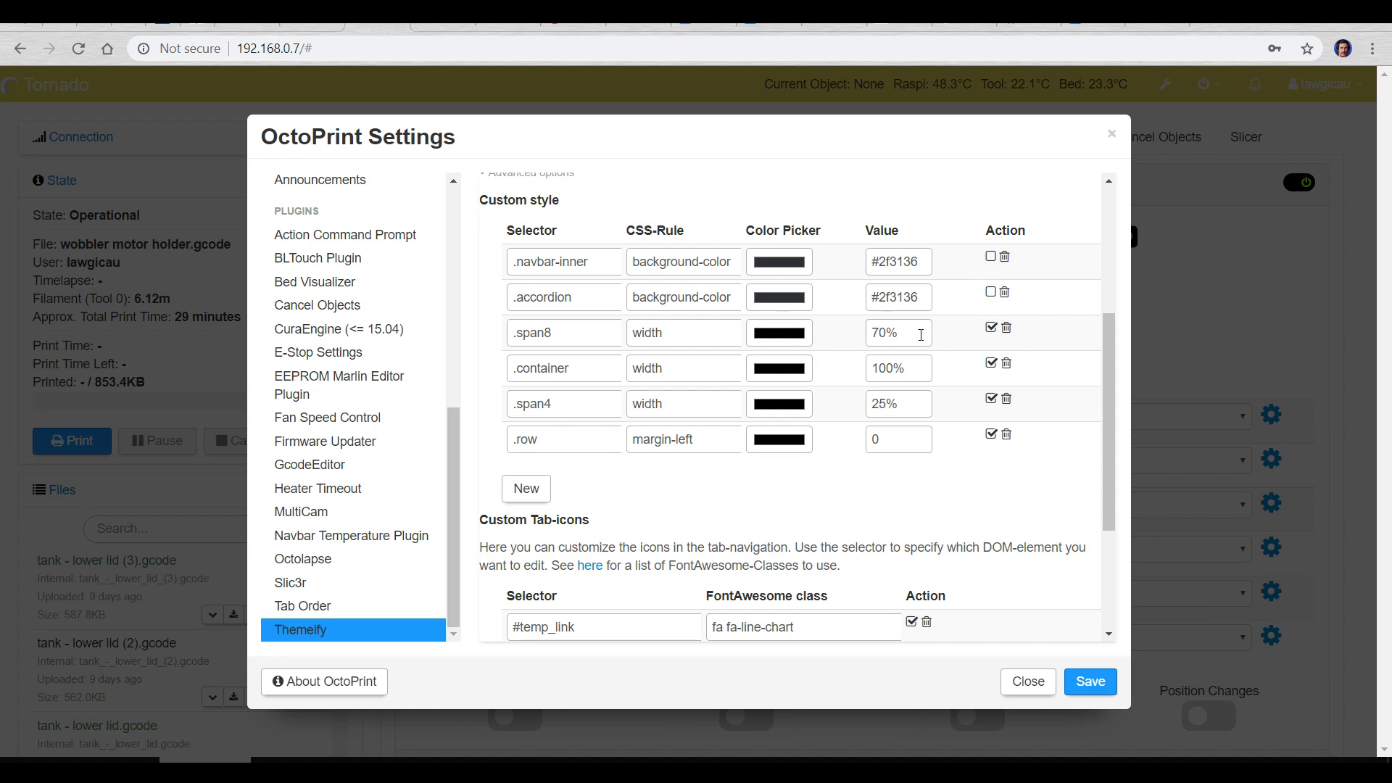
{"action": "left_click", "coordinate": [994, 330]}
{"action": "left_click", "coordinate": [991, 364]}
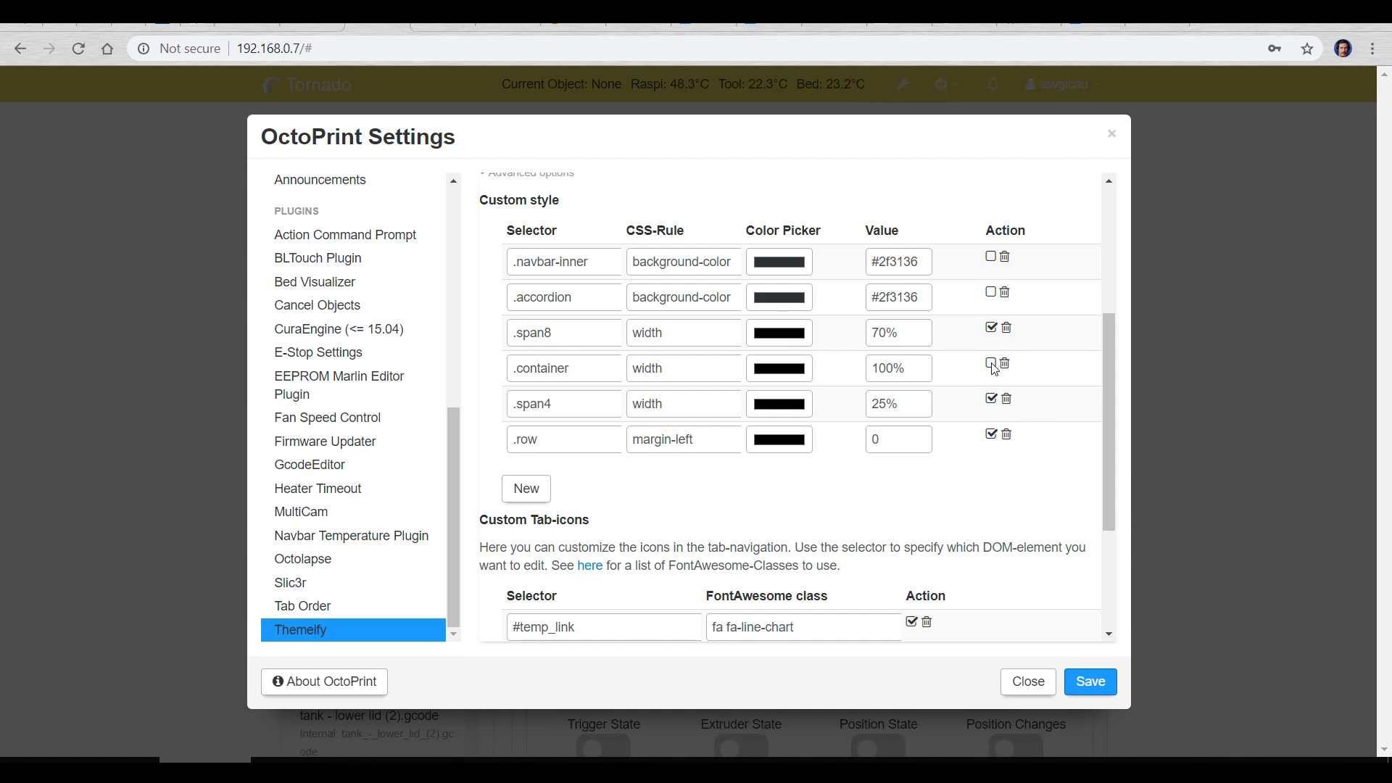
{"action": "left_click", "coordinate": [992, 364]}
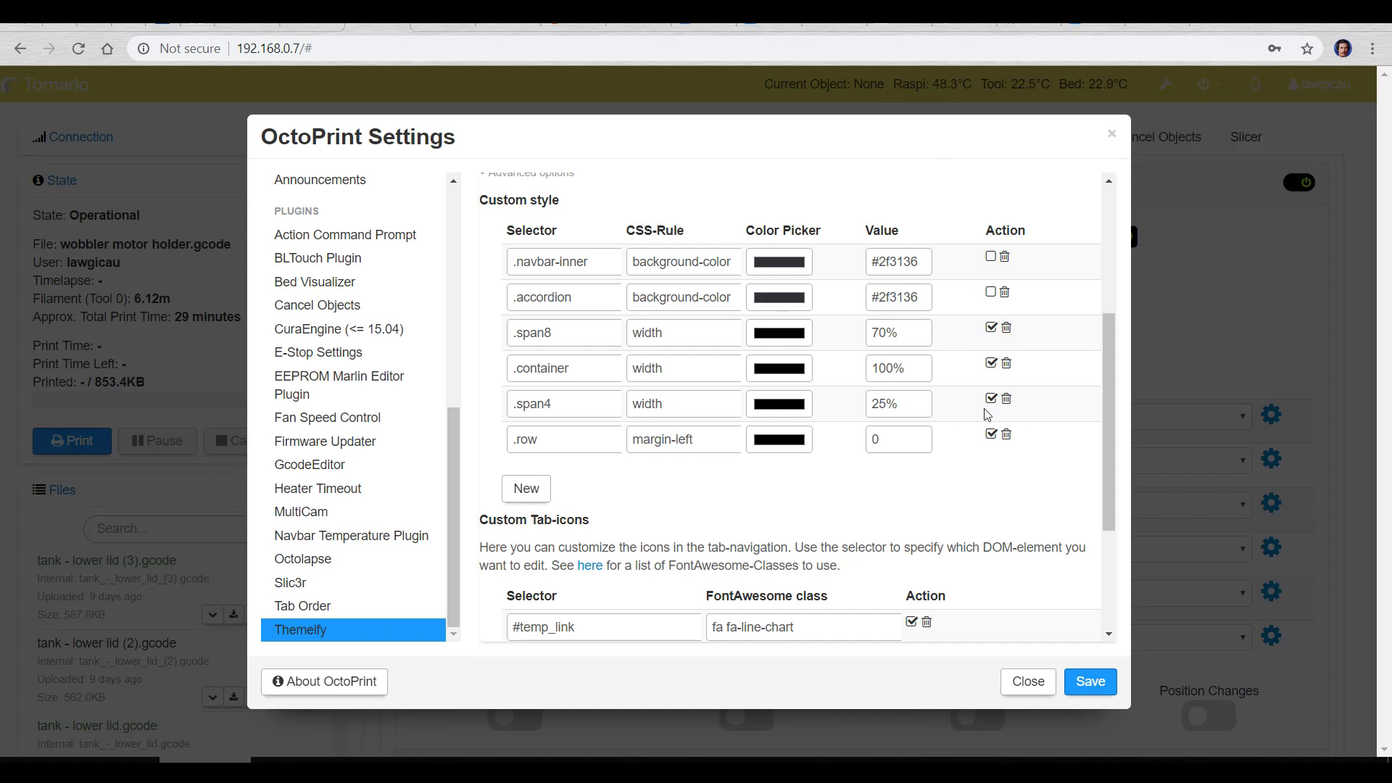
{"action": "left_click", "coordinate": [990, 399]}
{"action": "left_click", "coordinate": [991, 399]}
{"action": "left_click", "coordinate": [990, 434]}
{"action": "left_click", "coordinate": [991, 435]}
{"action": "scroll", "coordinate": [866, 401], "scroll_direction": "down", "scroll_amount": 3}
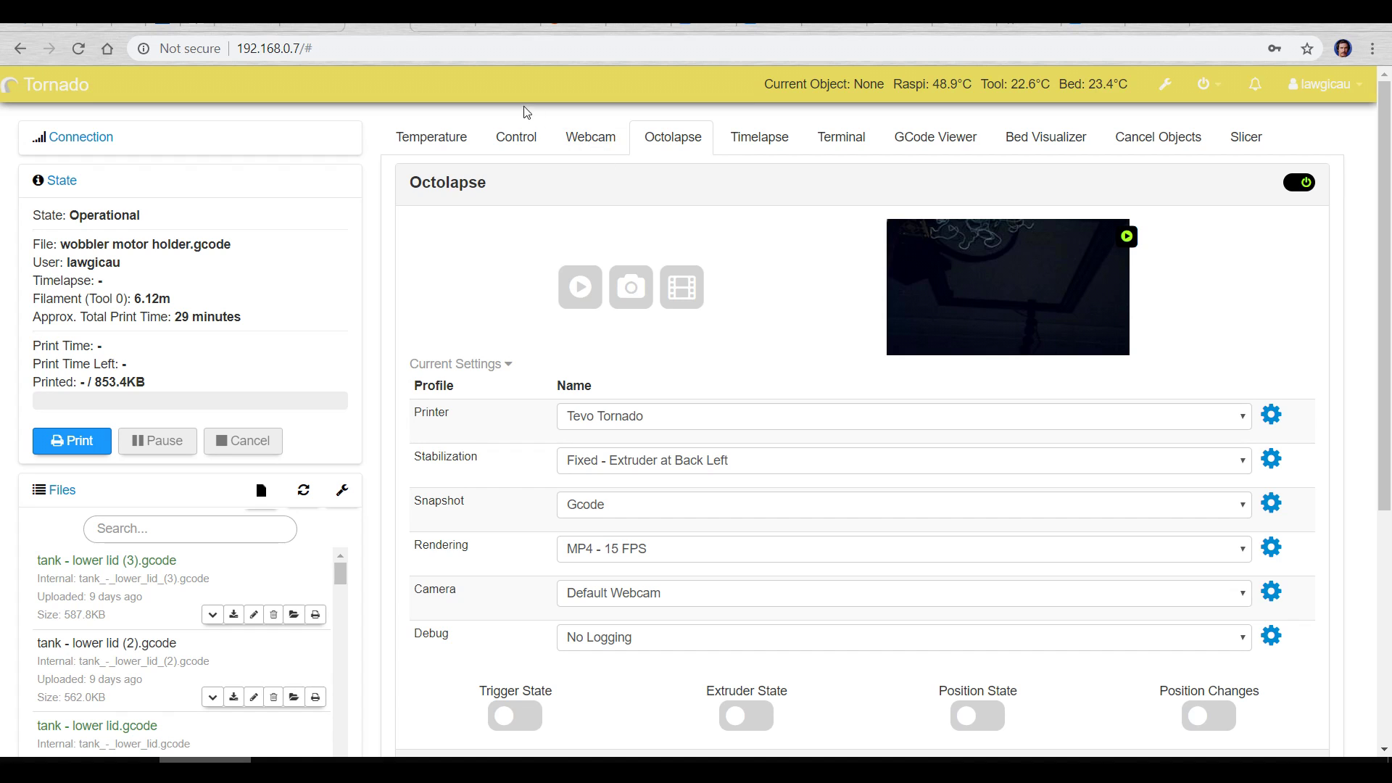
Flip through the Ender 3, MK3 orange and A10M blue printer pages, ending on Tornado
{"action": "left_click", "coordinate": [313, 27]}
{"action": "left_click", "coordinate": [435, 26]}
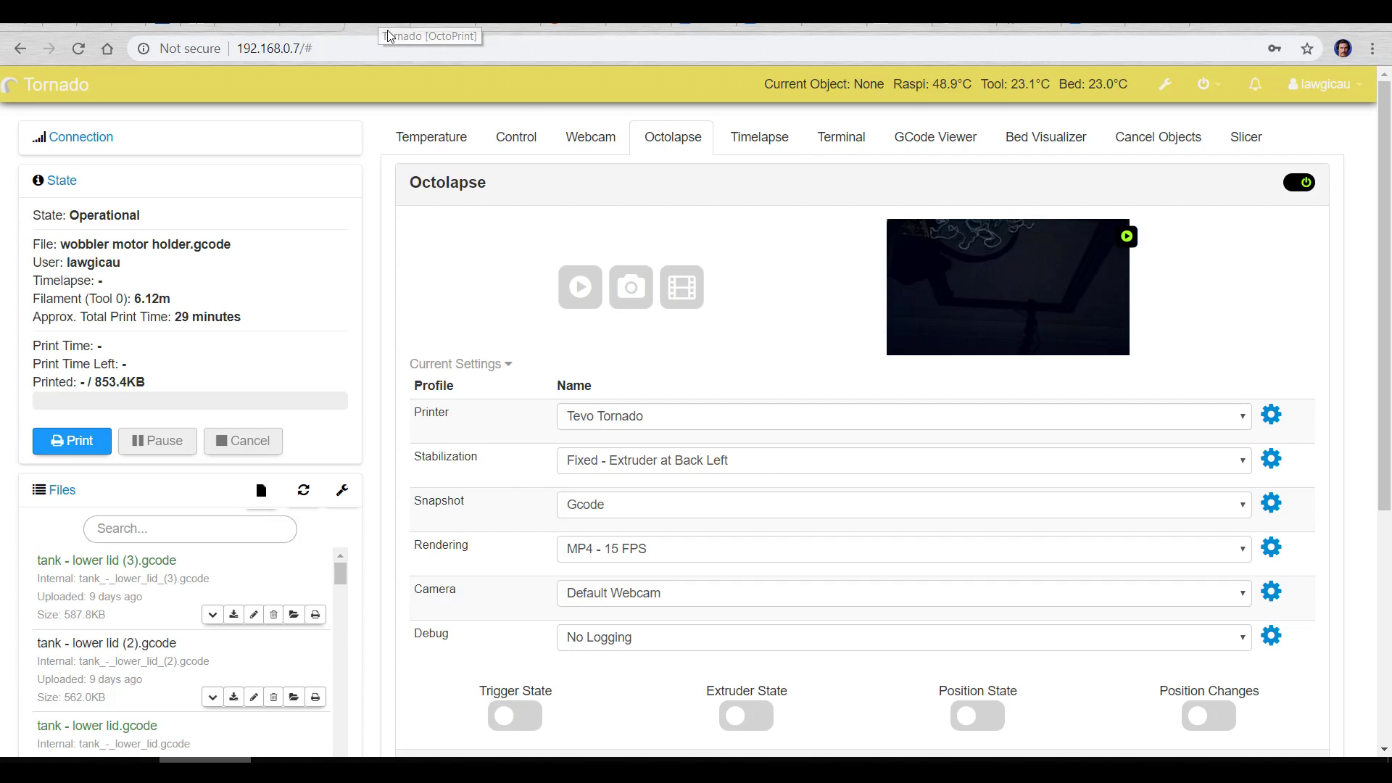
{"action": "left_click", "coordinate": [453, 26]}
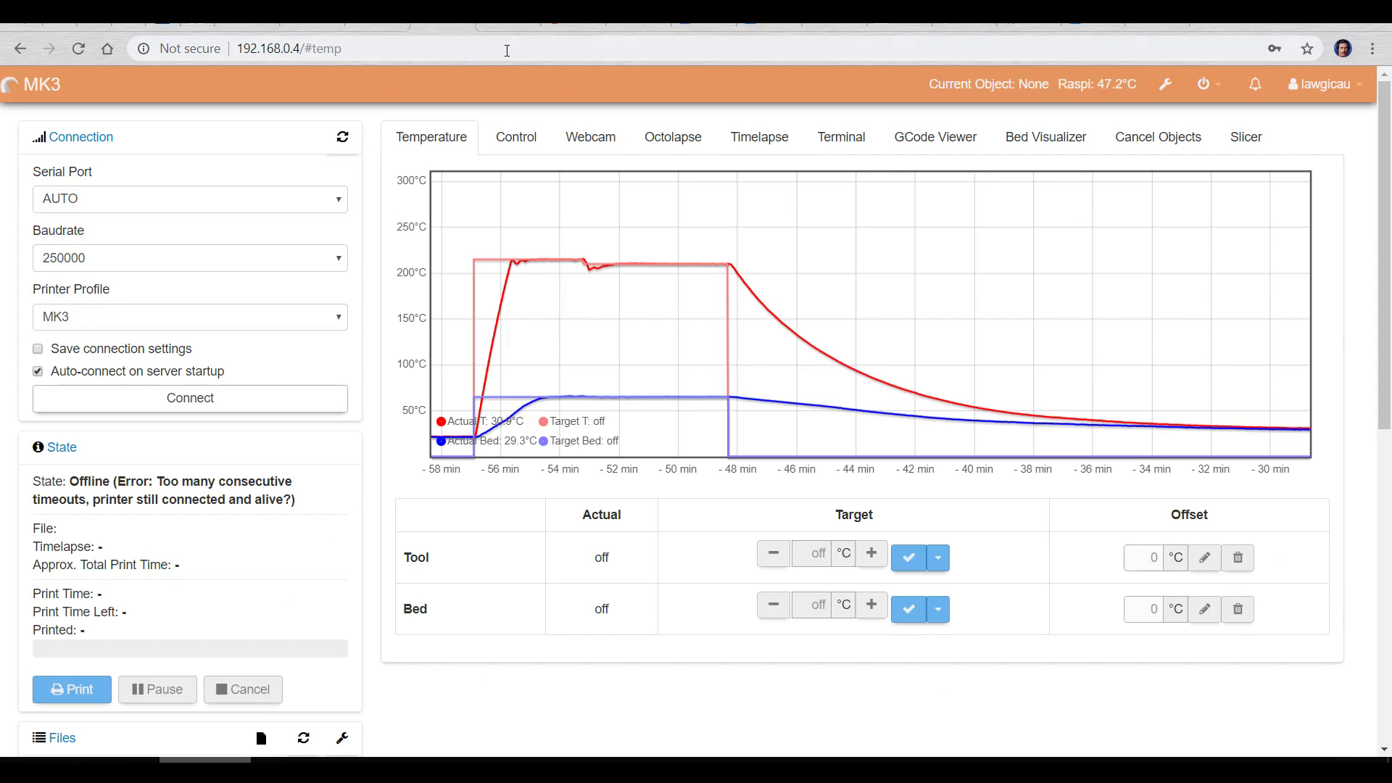
{"action": "left_click", "coordinate": [510, 27]}
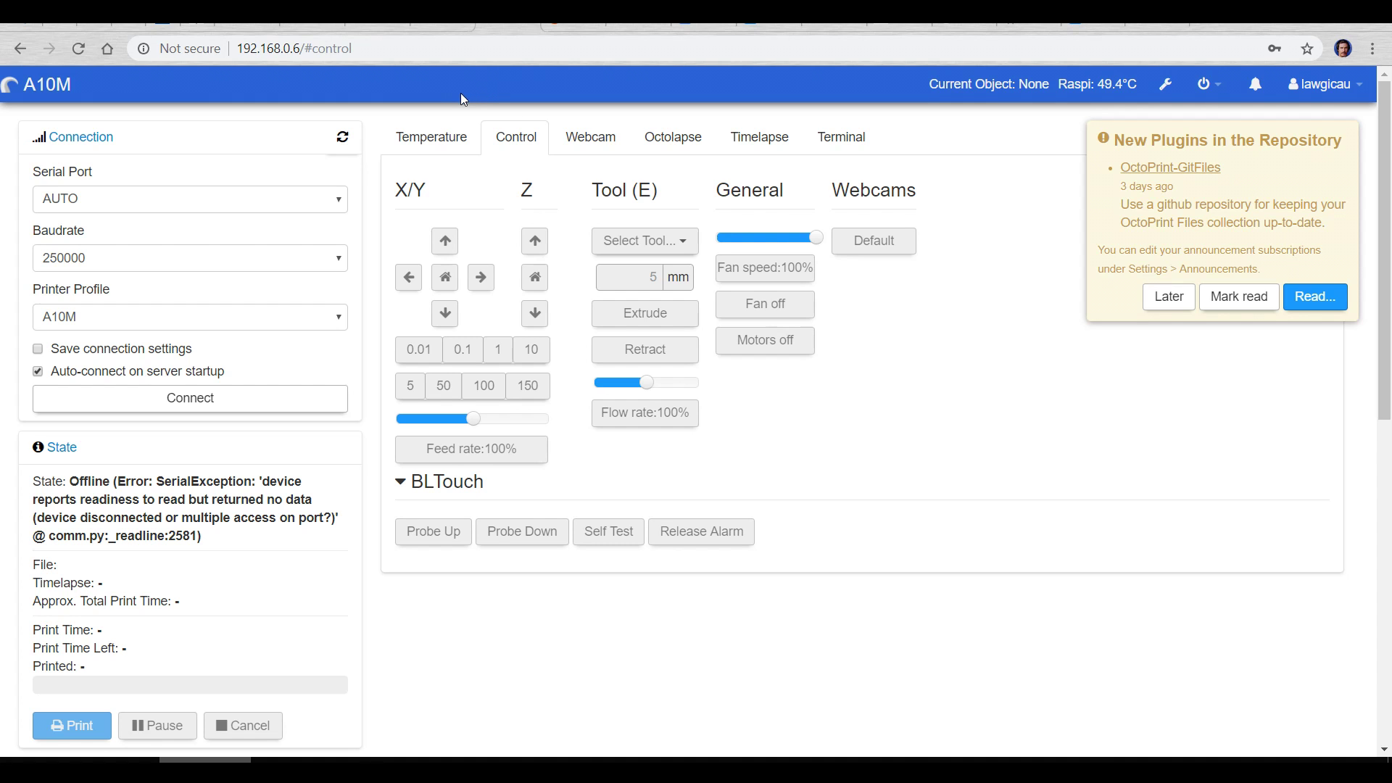
{"action": "left_click", "coordinate": [387, 29]}
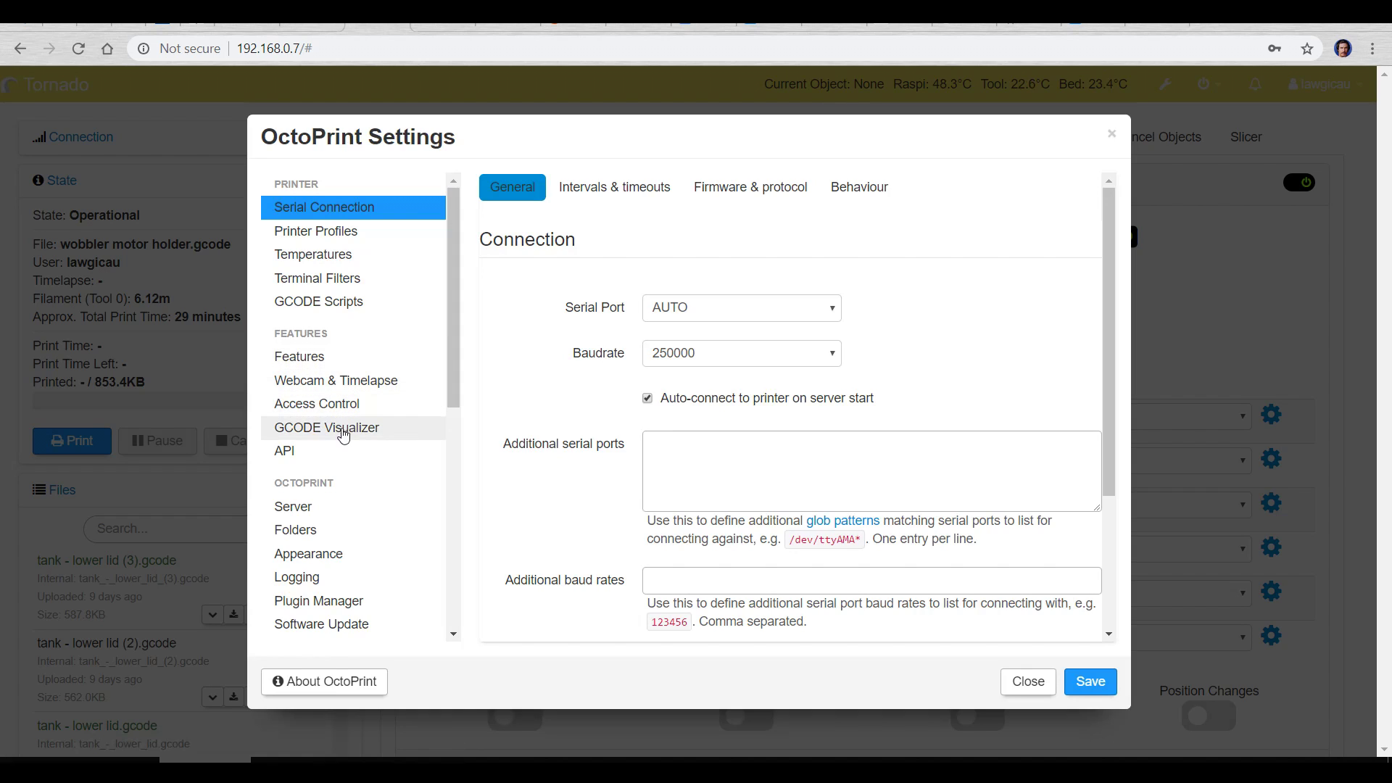
Confirm the Appearance settings keep title Tornado with yellow colour, and save them
{"action": "left_click", "coordinate": [308, 553]}
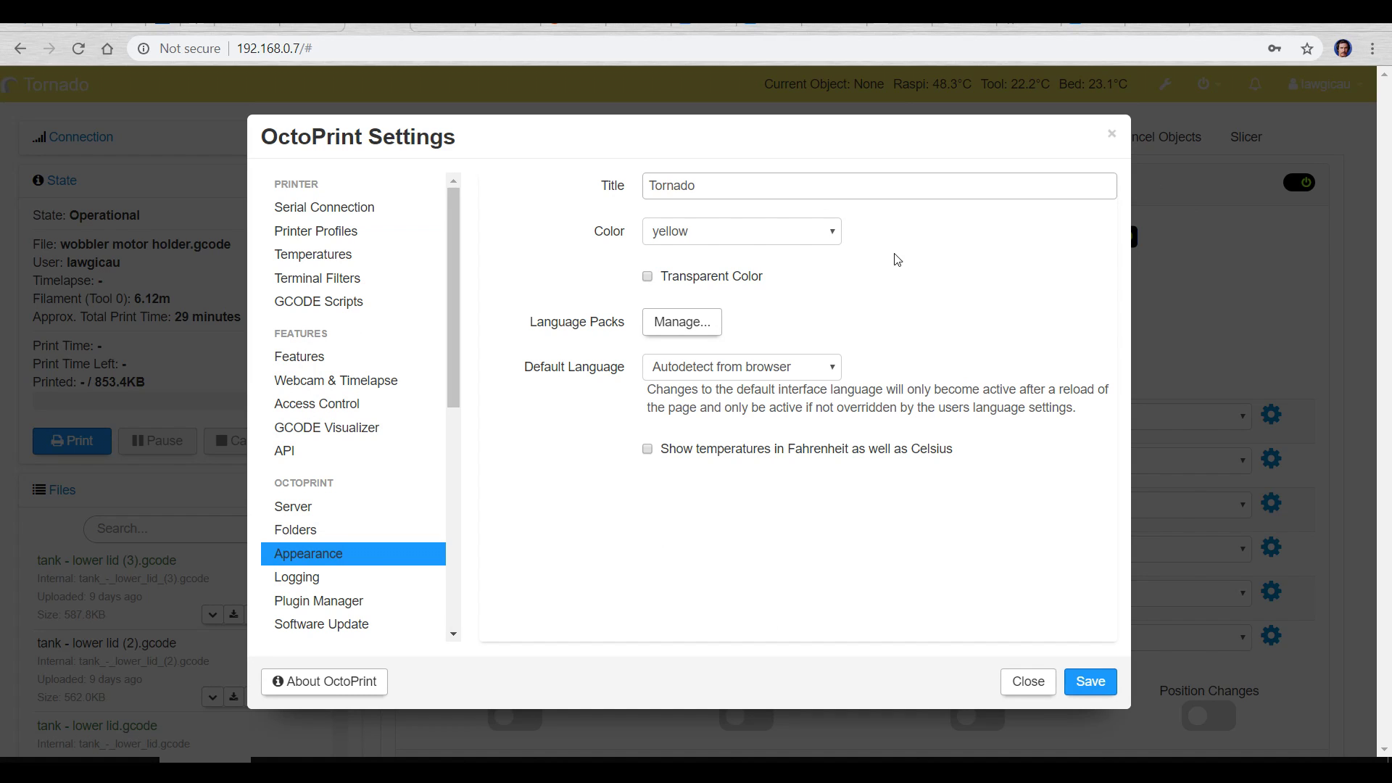
{"action": "left_click", "coordinate": [830, 232]}
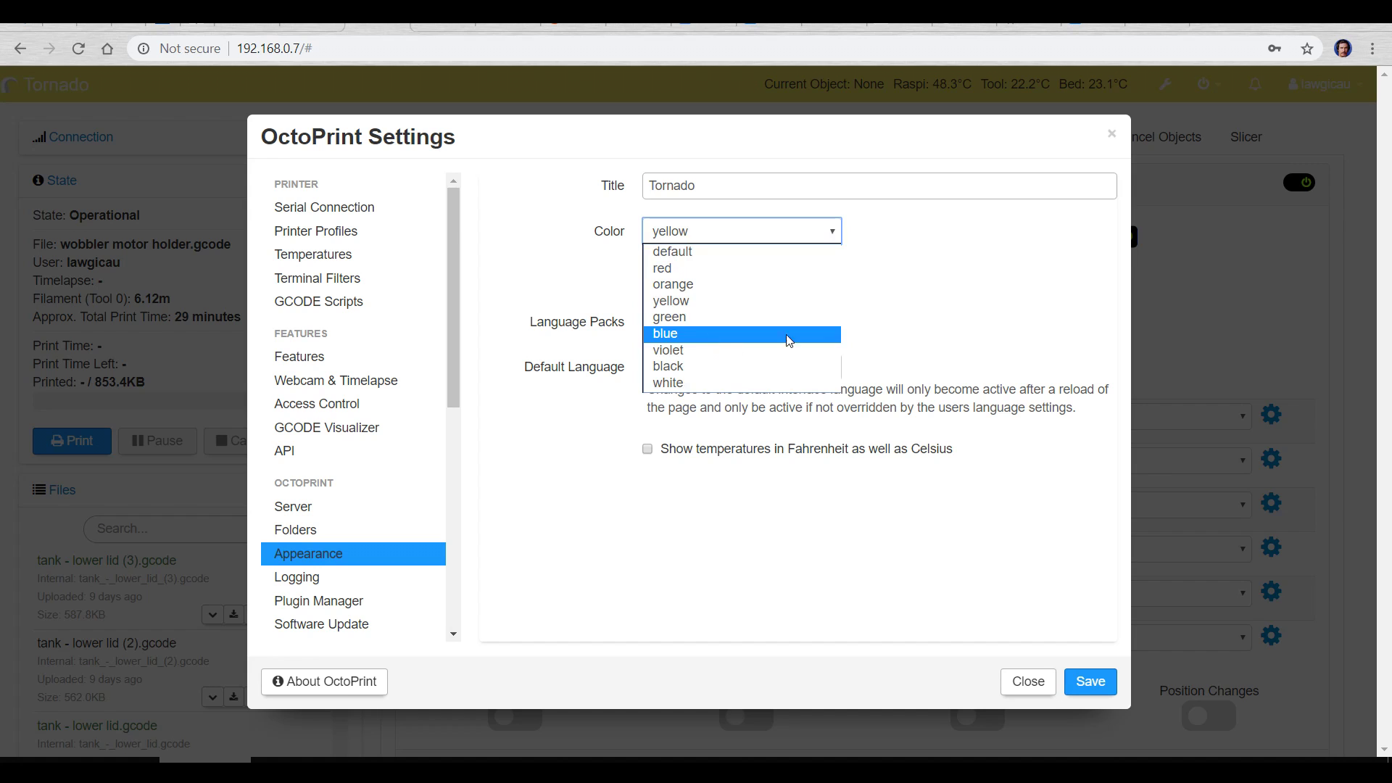
{"action": "left_click", "coordinate": [951, 244]}
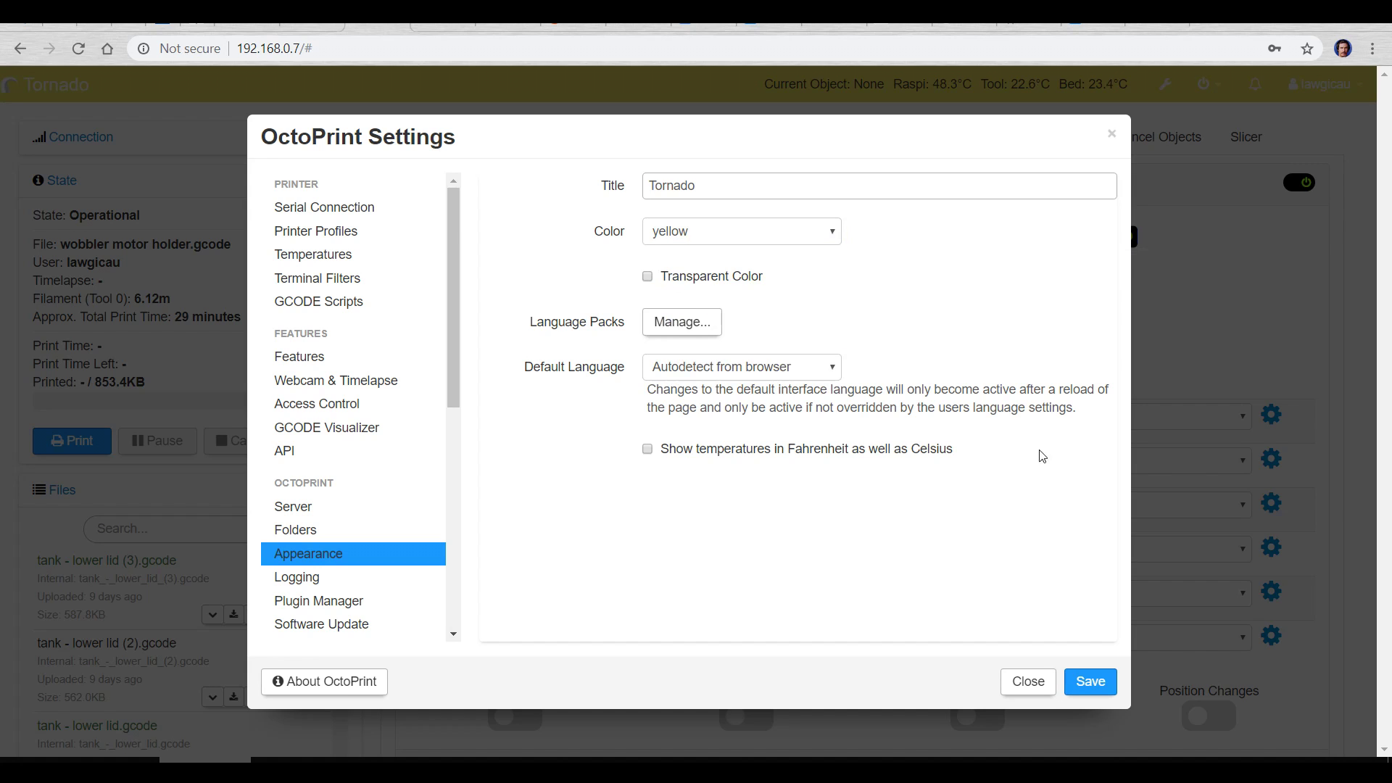
{"action": "left_click", "coordinate": [1091, 682]}
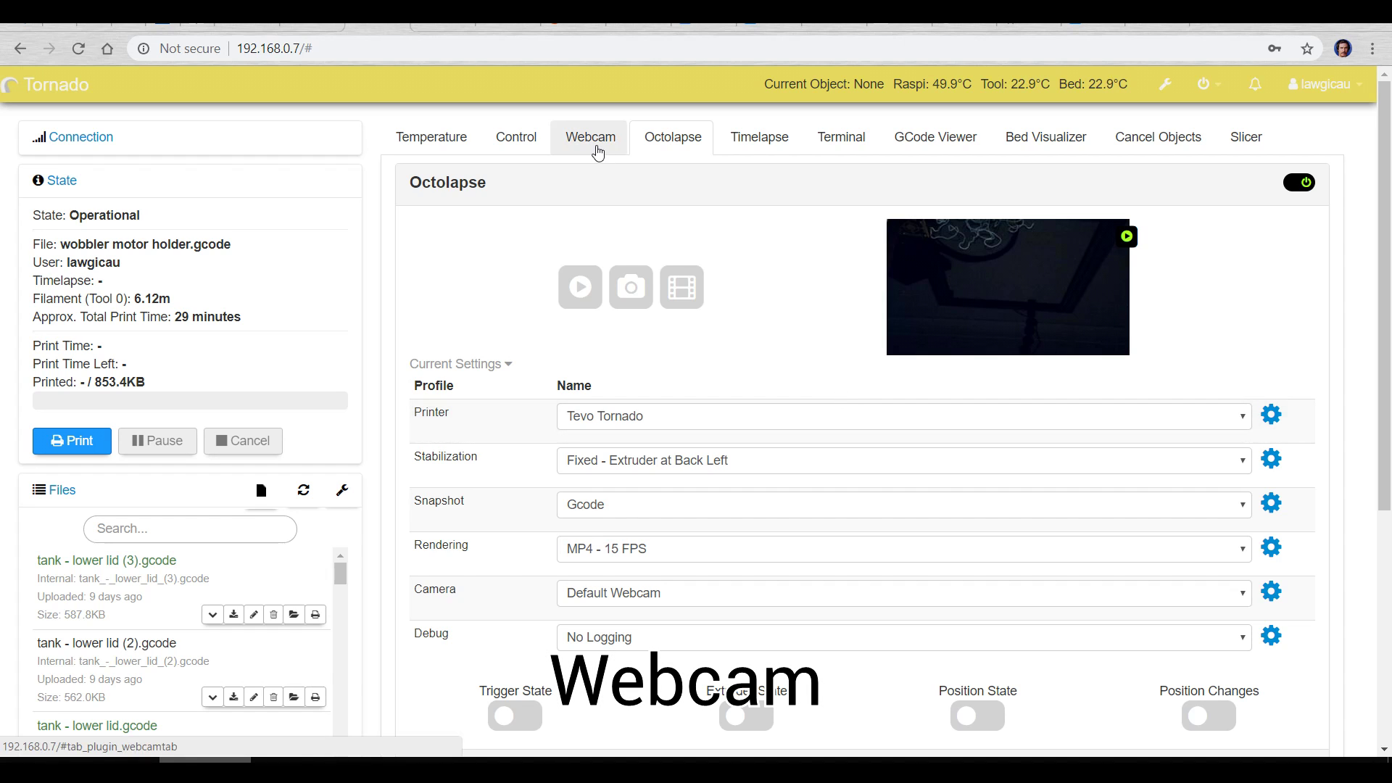
Go from the Control panel to the Webcam tab showing Tornado's live camera feed
{"action": "left_click", "coordinate": [516, 139]}
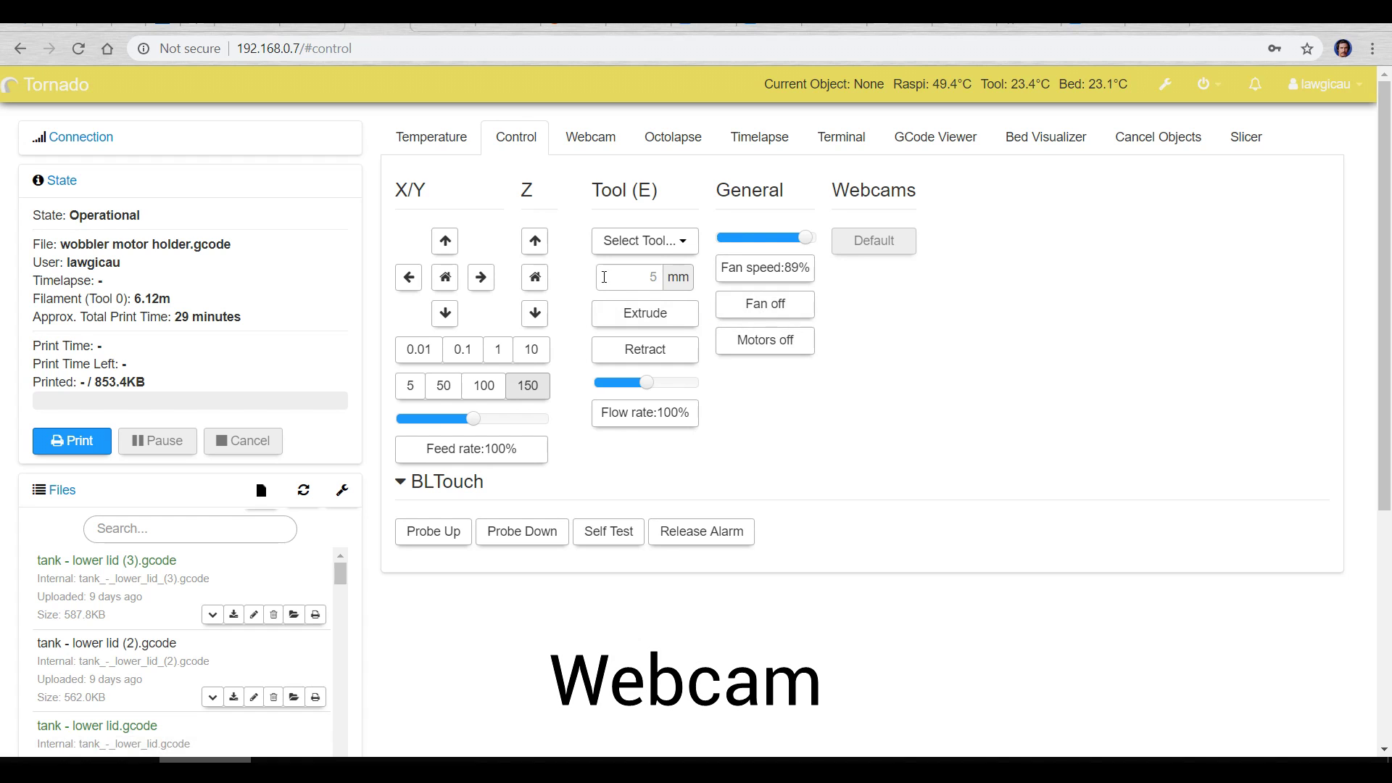
{"action": "left_click", "coordinate": [604, 142]}
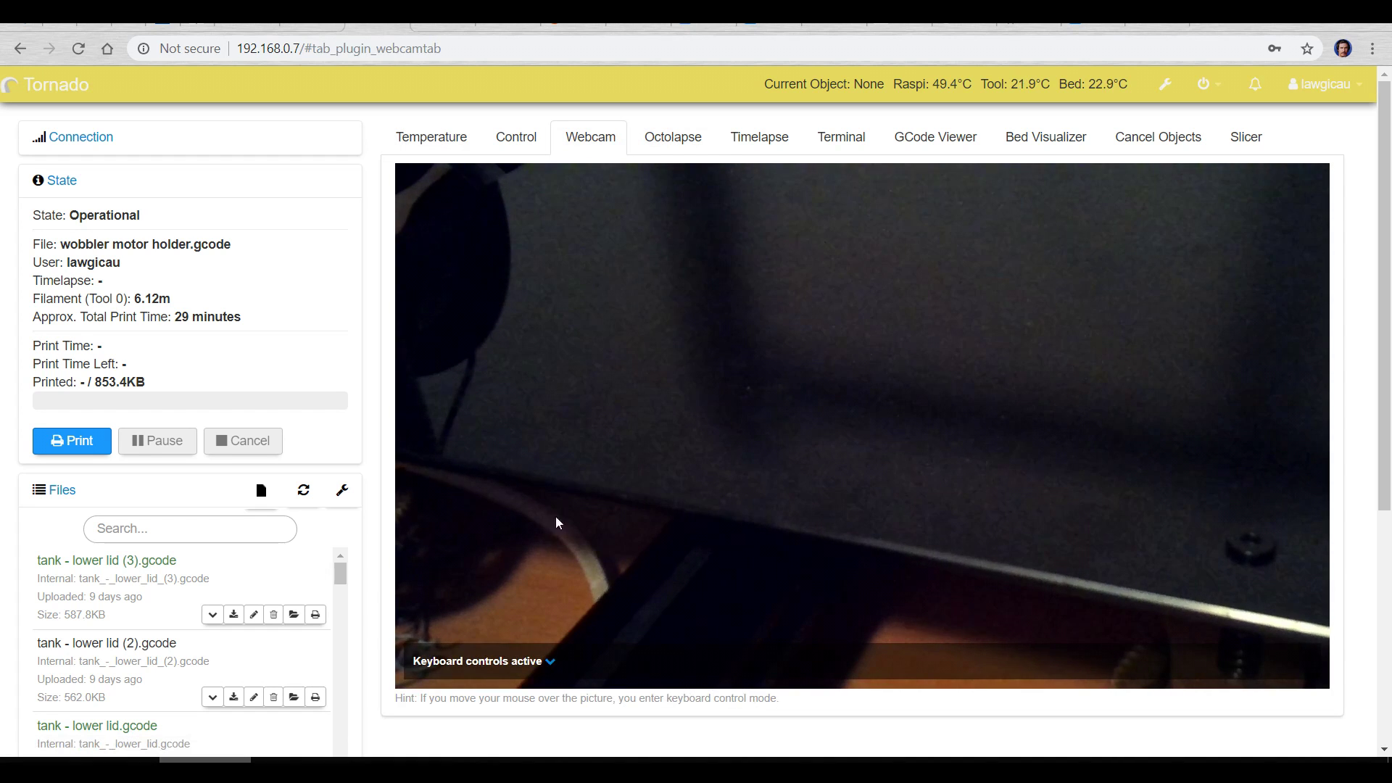